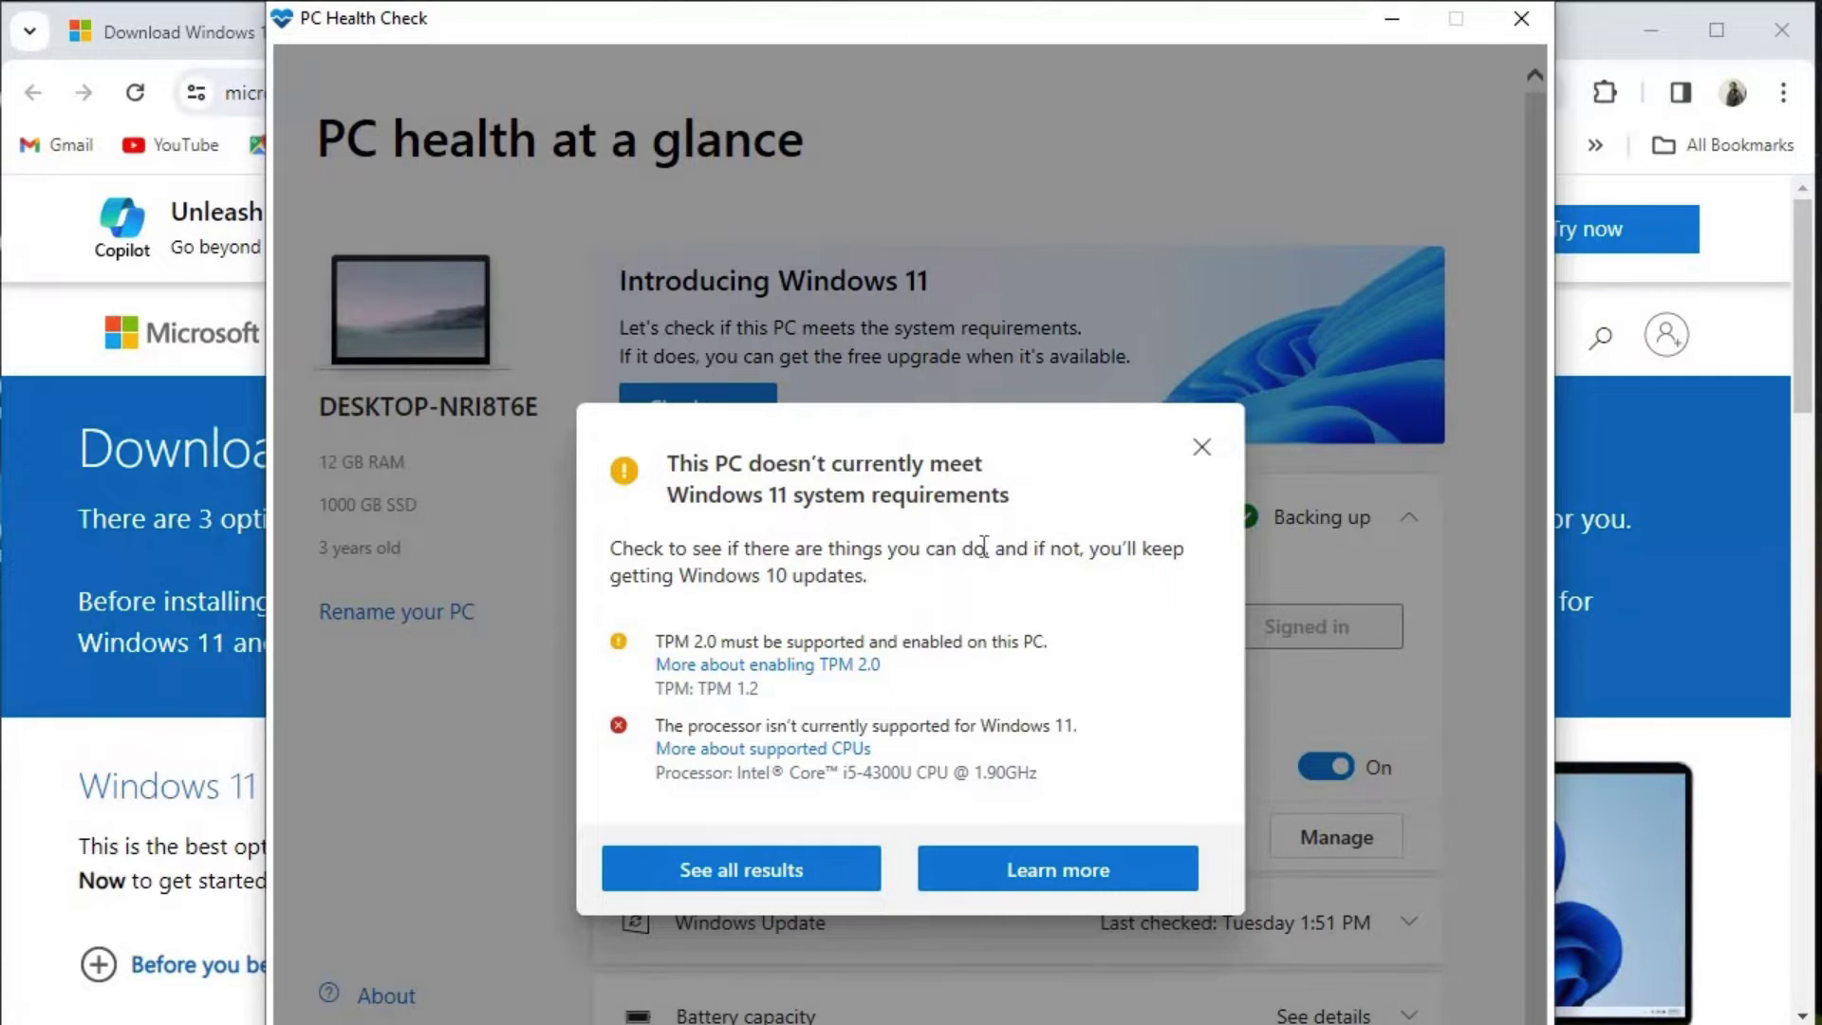
- Dismiss the failed Windows 11 requirements result and close PC Health Check
left_click(1204, 448)
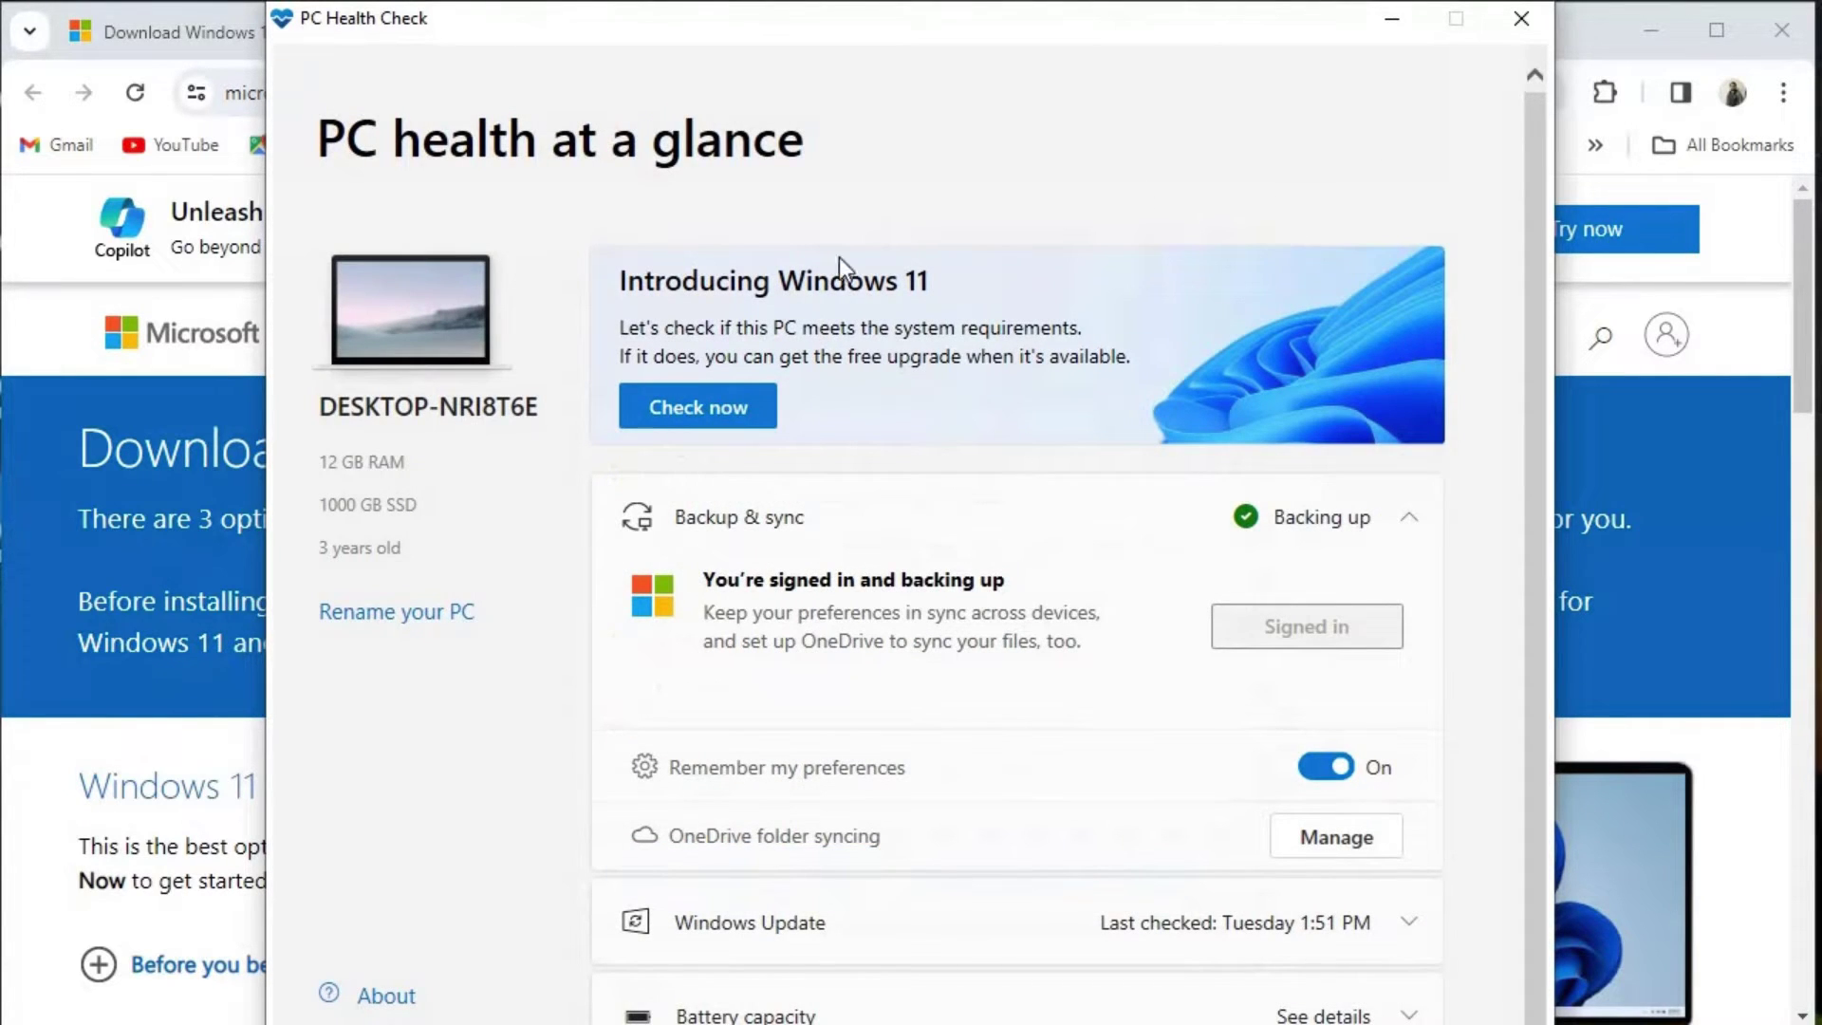
left_click(1519, 19)
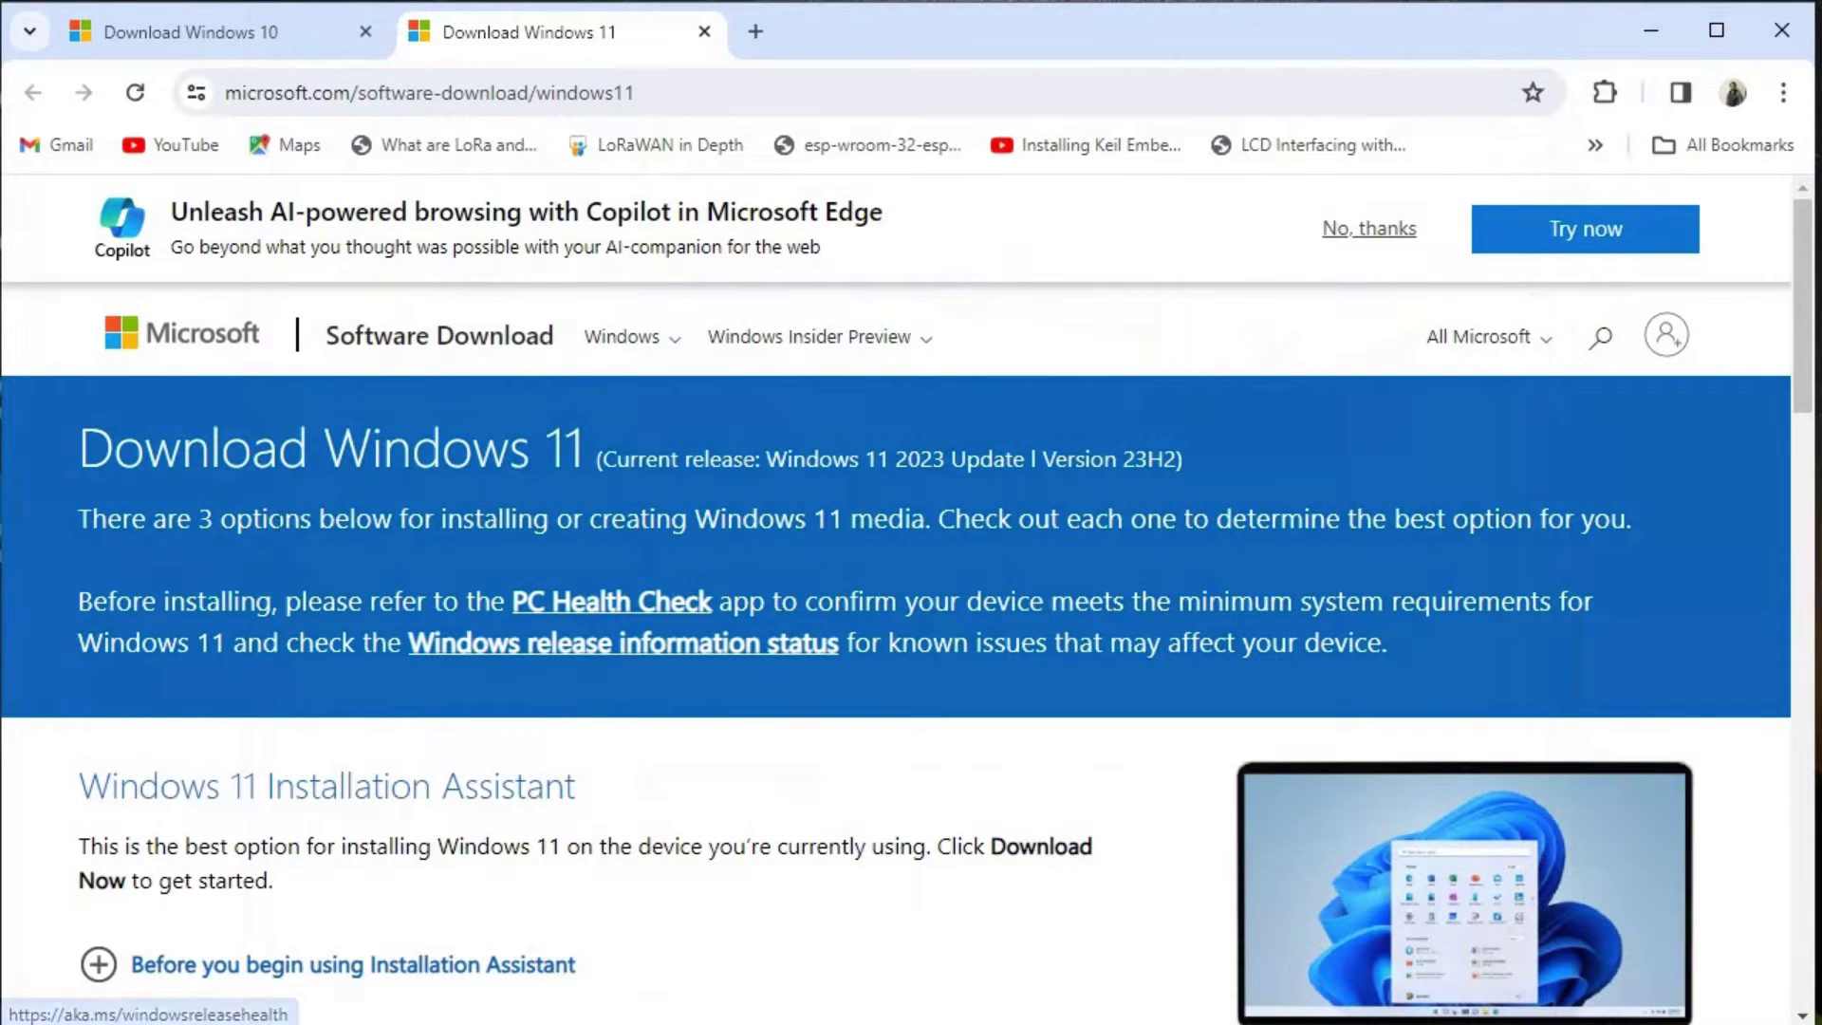
- Download MediaCreationTool22H2.exe from the Download Windows 10 page and run it
left_click(235, 38)
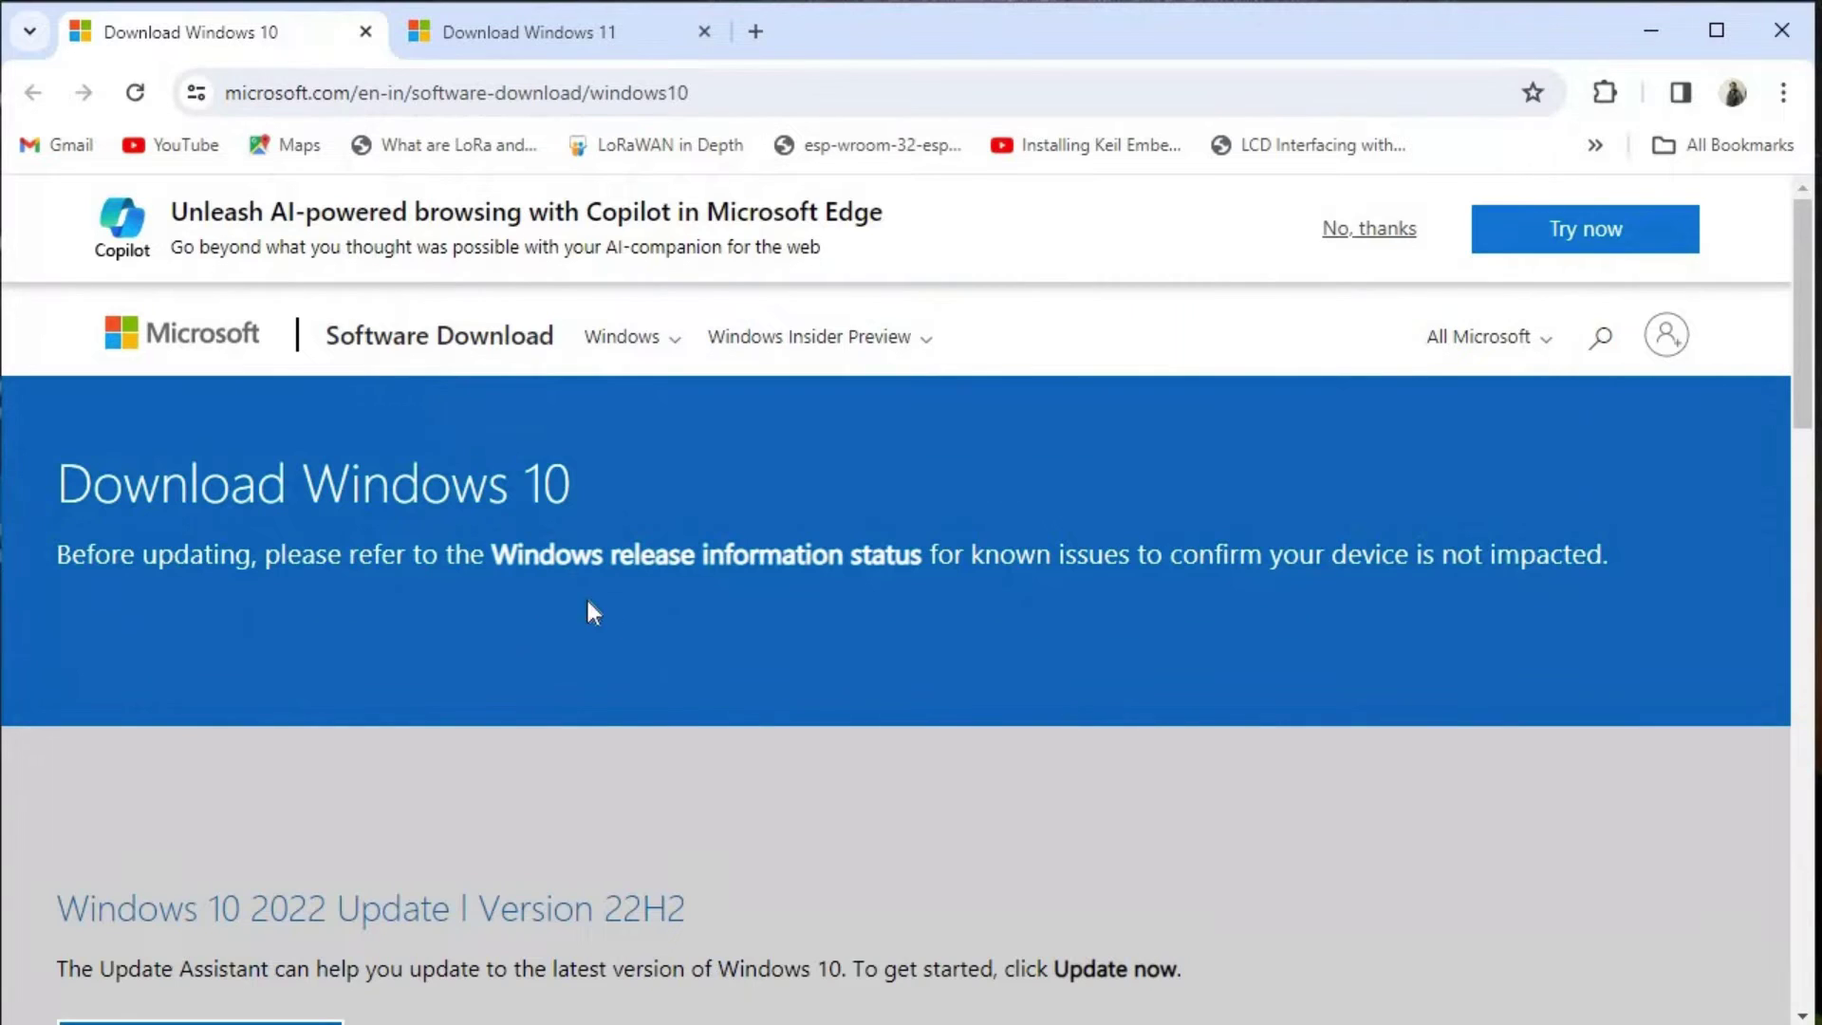
scroll(619, 617, "down", 10)
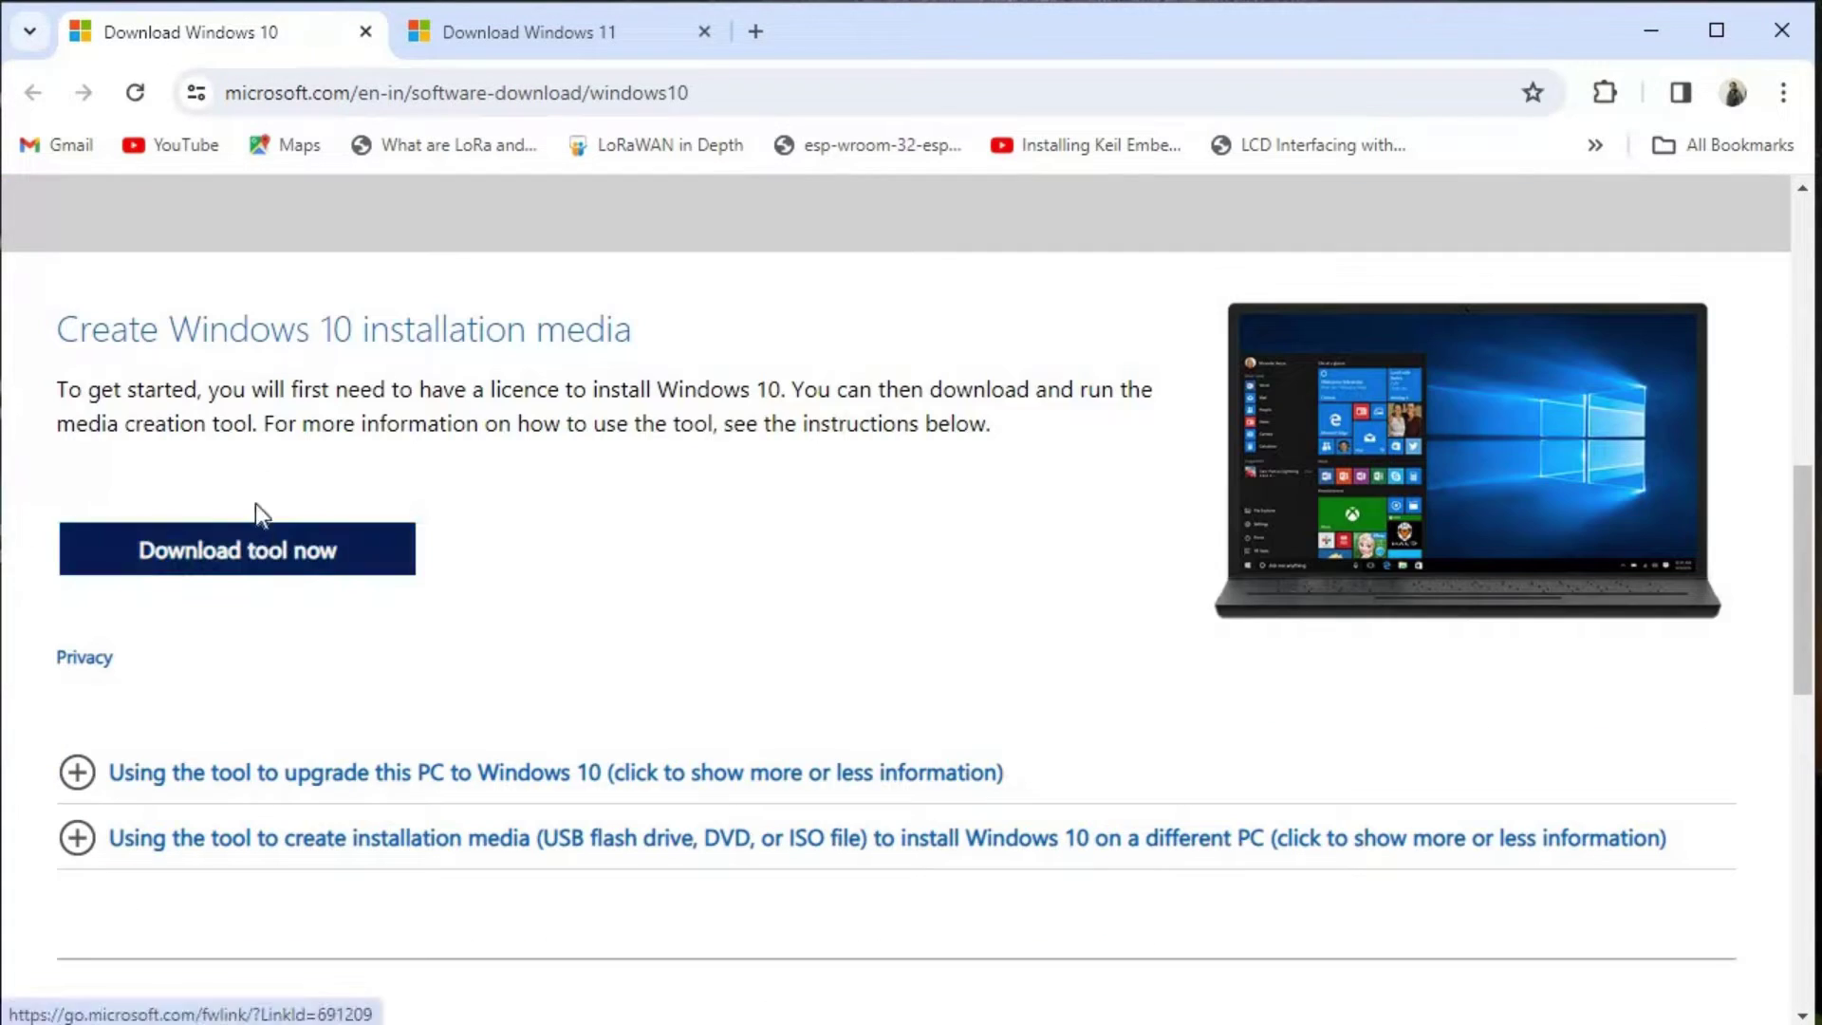
left_click(245, 555)
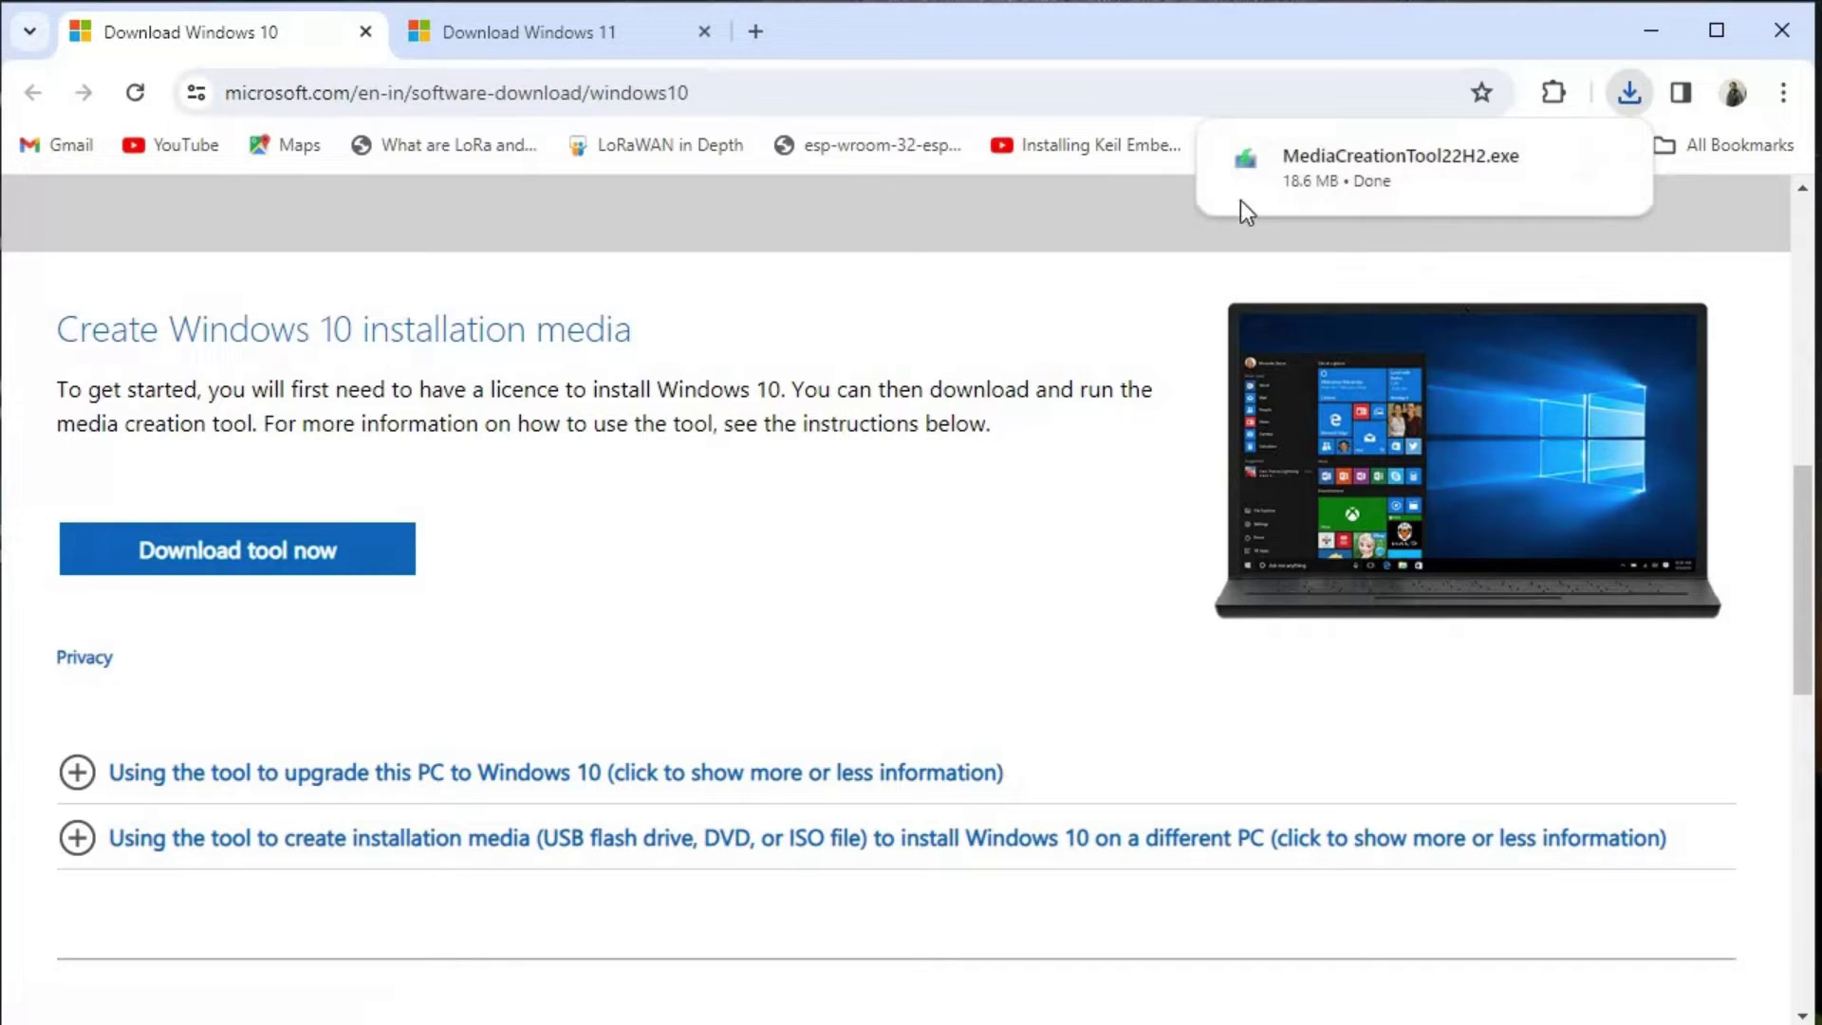
mouse_move(1488, 188)
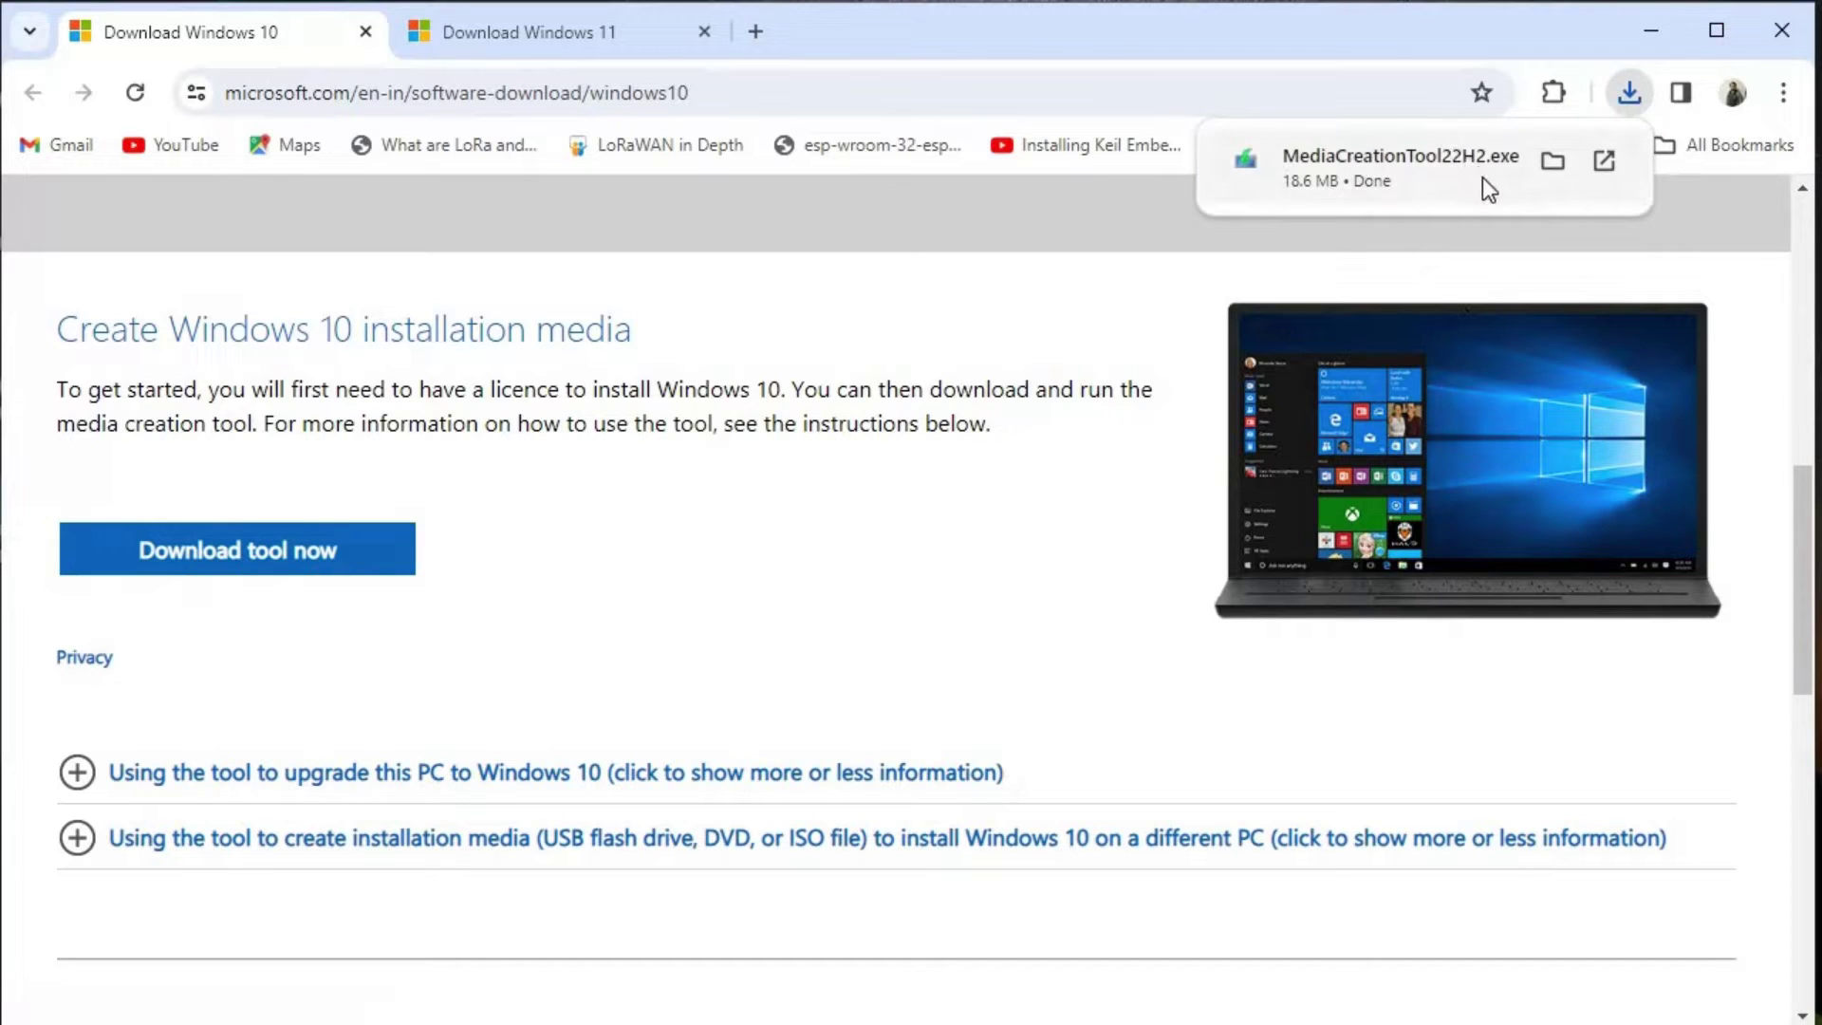
left_click(1411, 169)
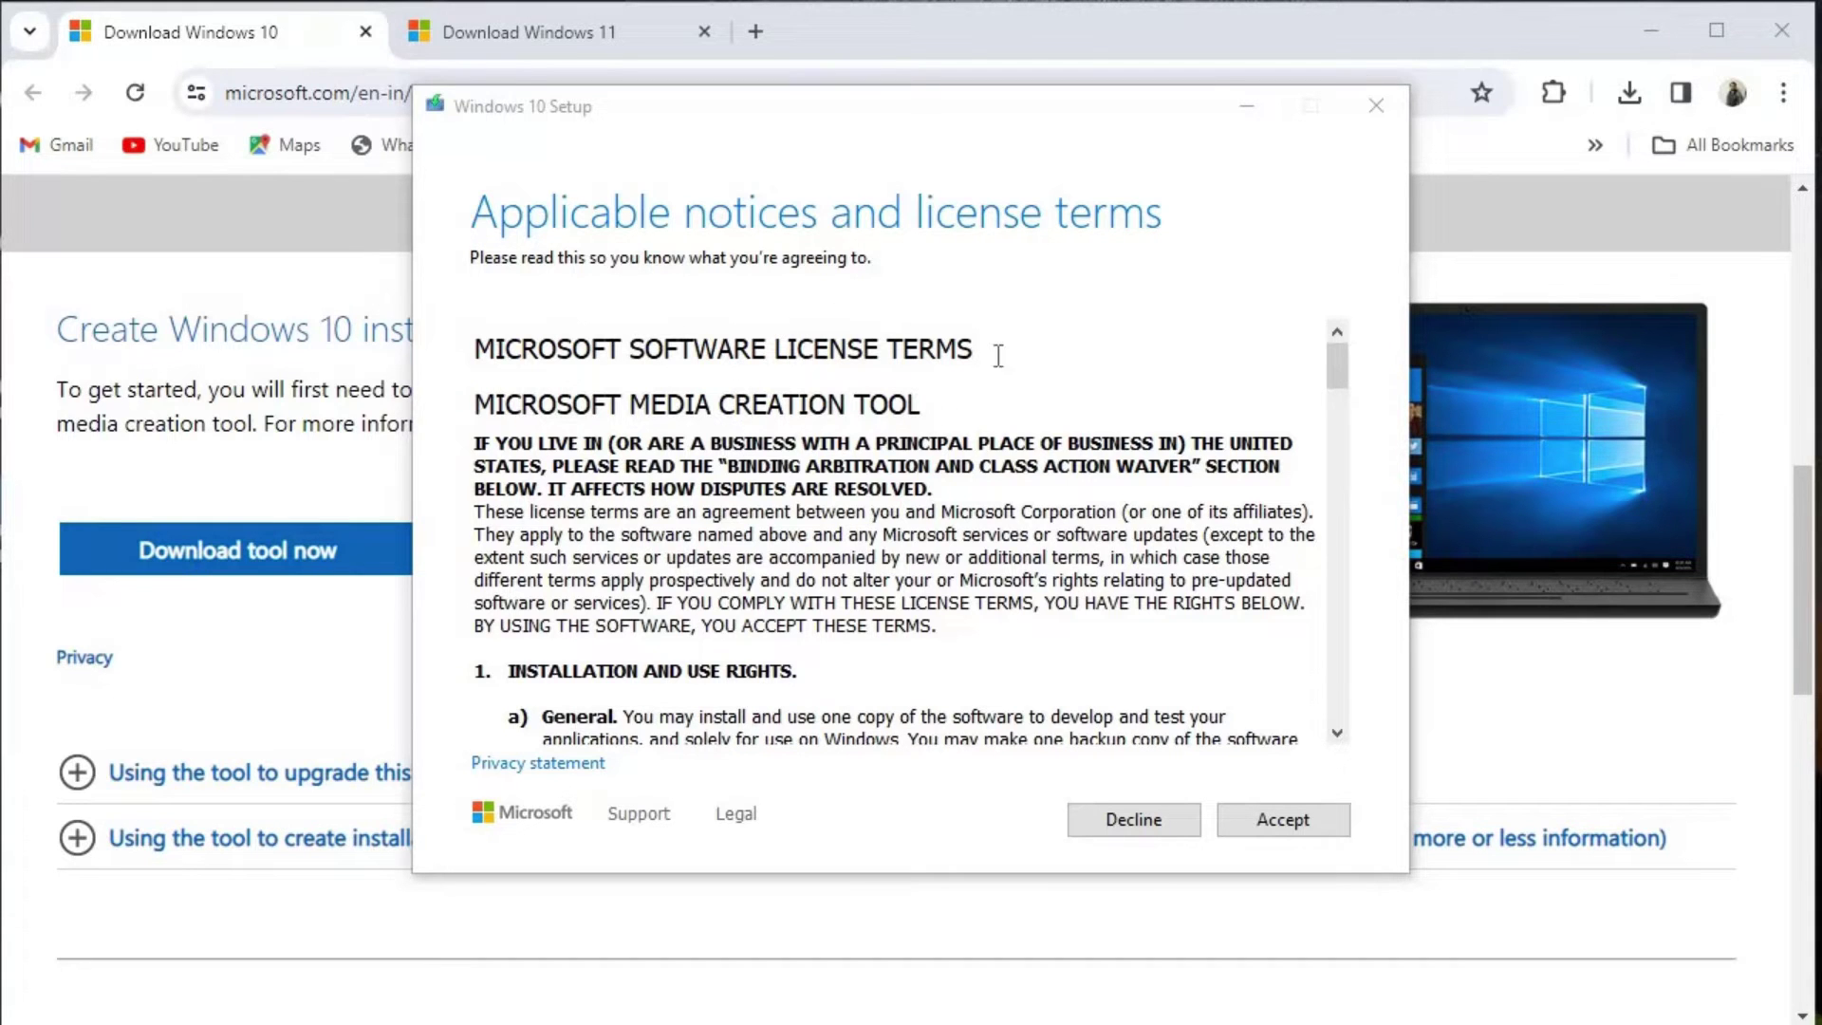
- Scroll through the Windows 10 Setup license terms and accept them
scroll(865, 495, "down", 12)
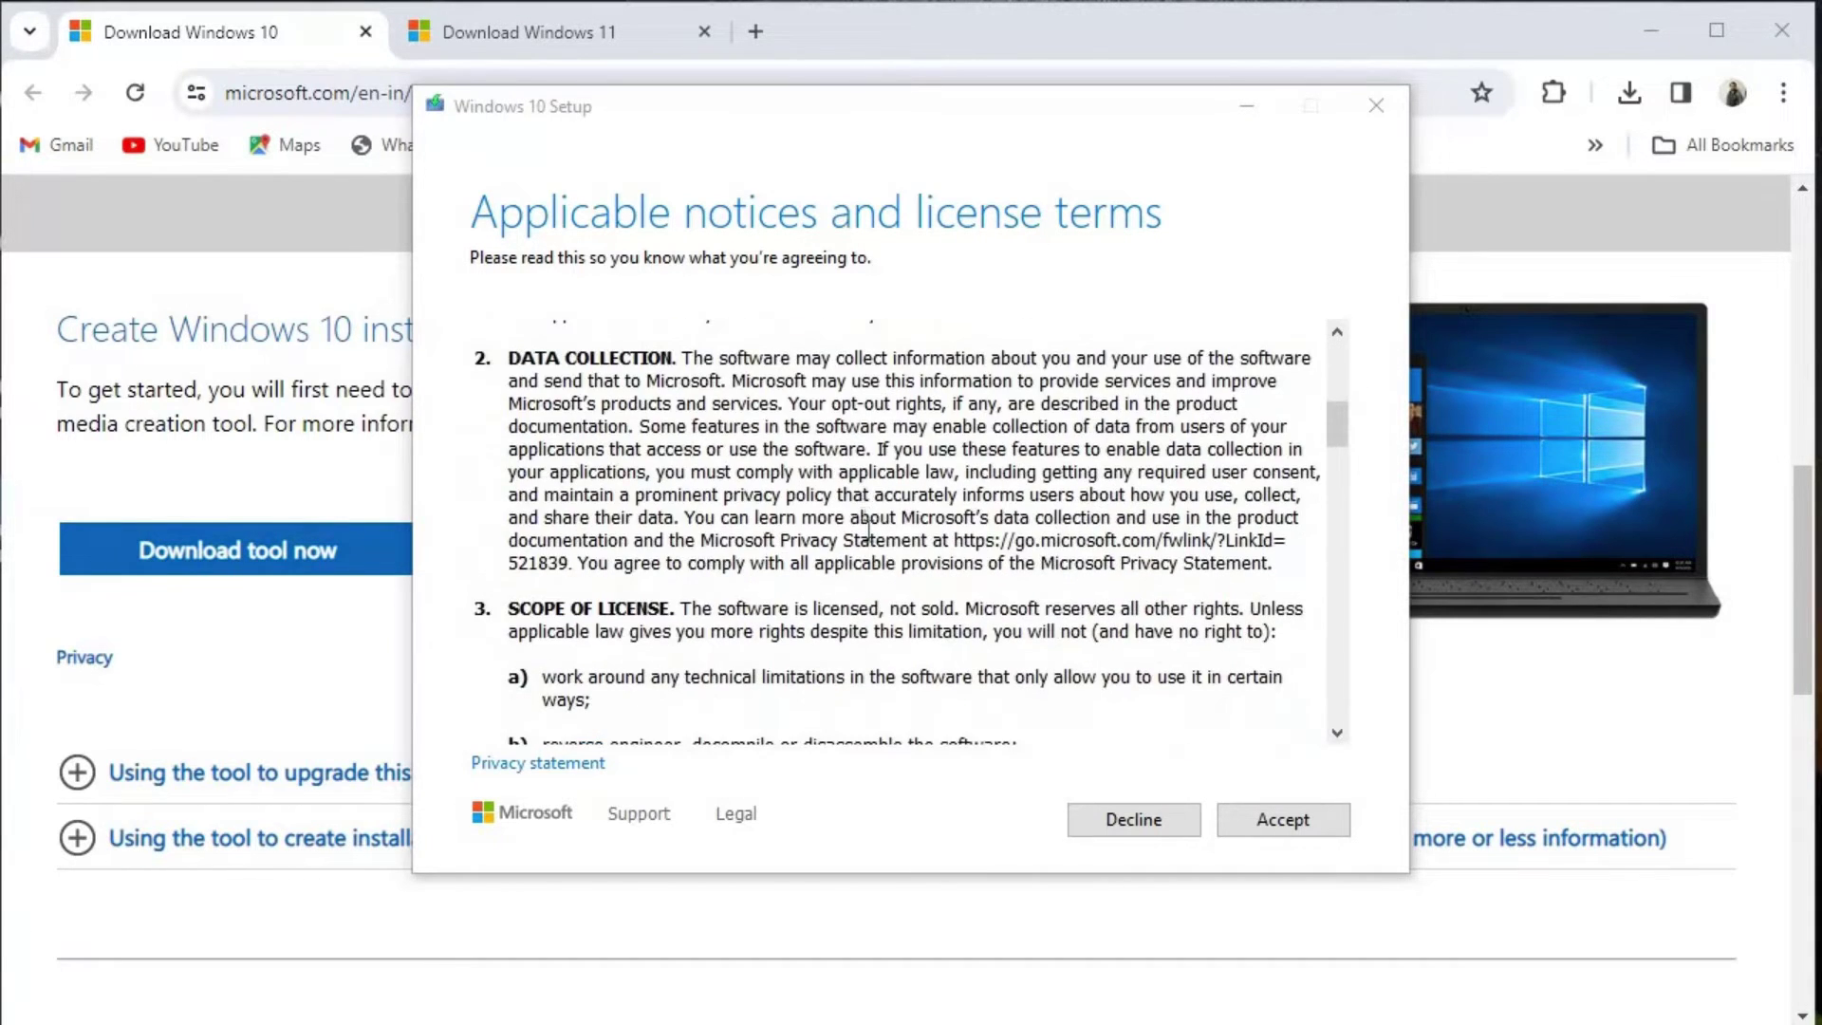
scroll(1323, 582, "down", 10)
left_click_drag(1342, 551, 1333, 712)
left_click(1283, 819)
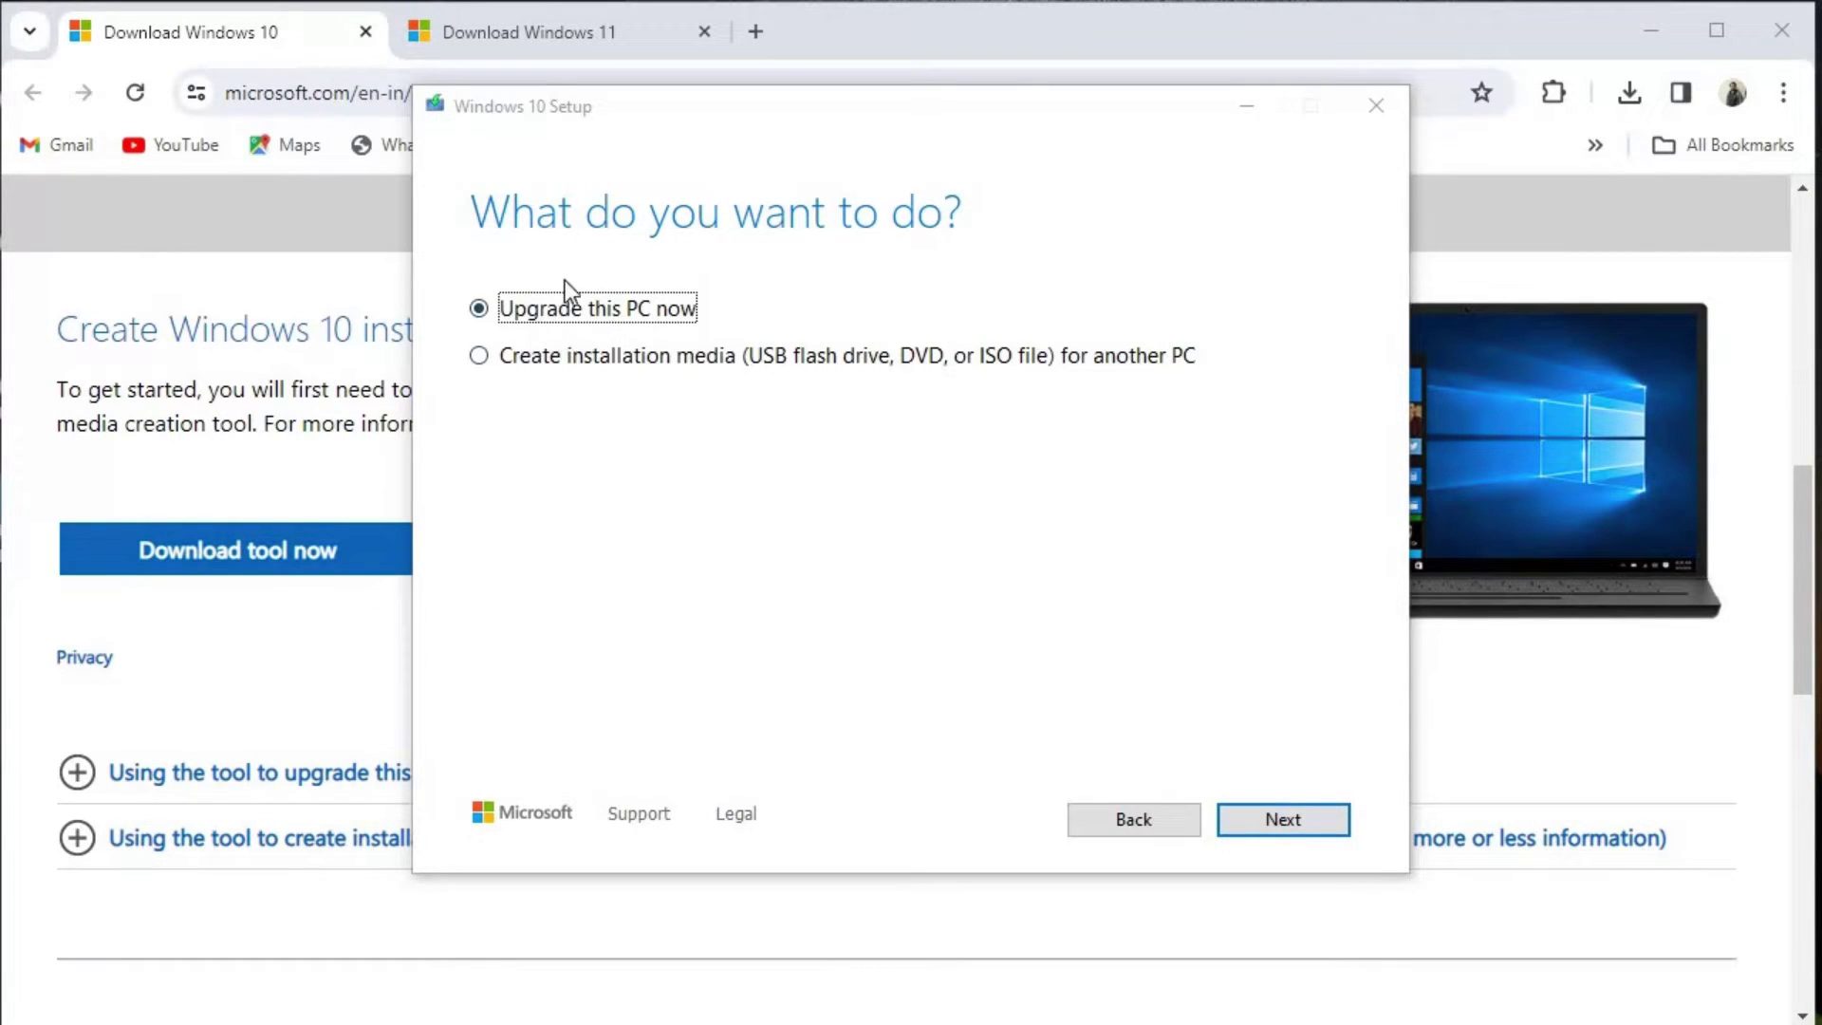
- Choose to create installation media as an ISO file, keeping the recommended language and edition
left_click(648, 313)
left_click(488, 362)
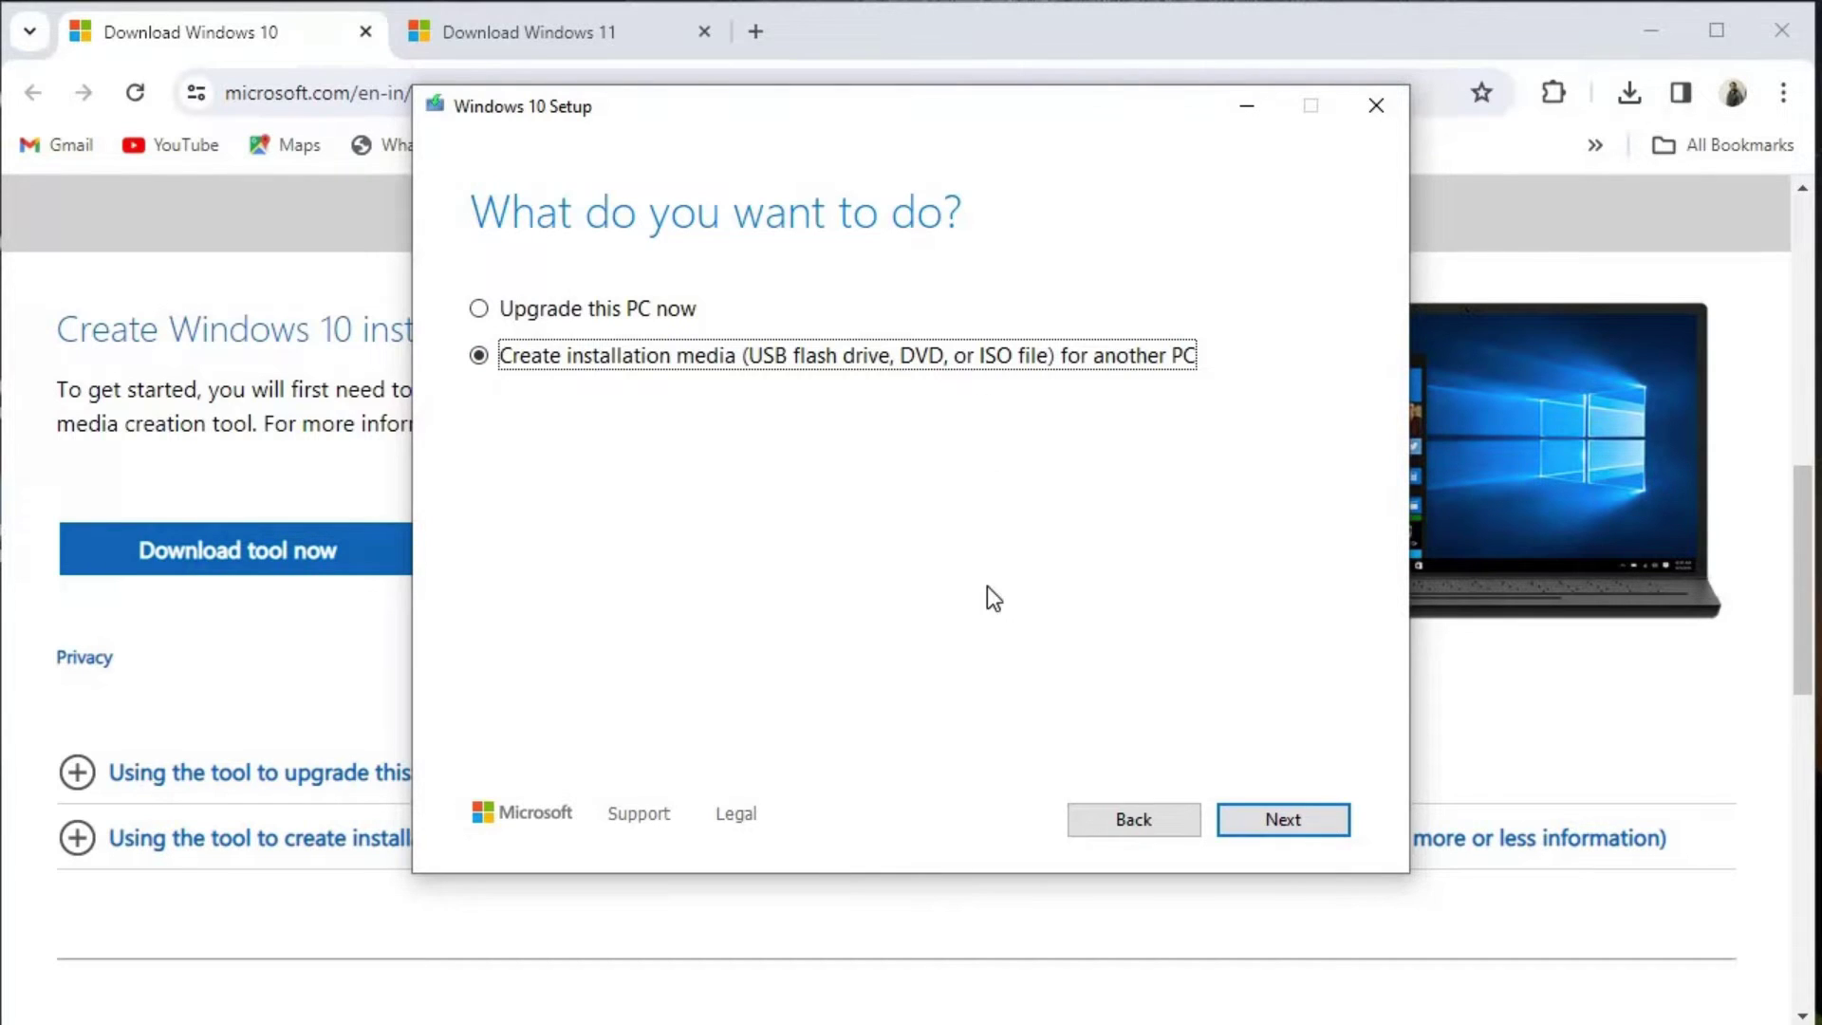
left_click(1283, 822)
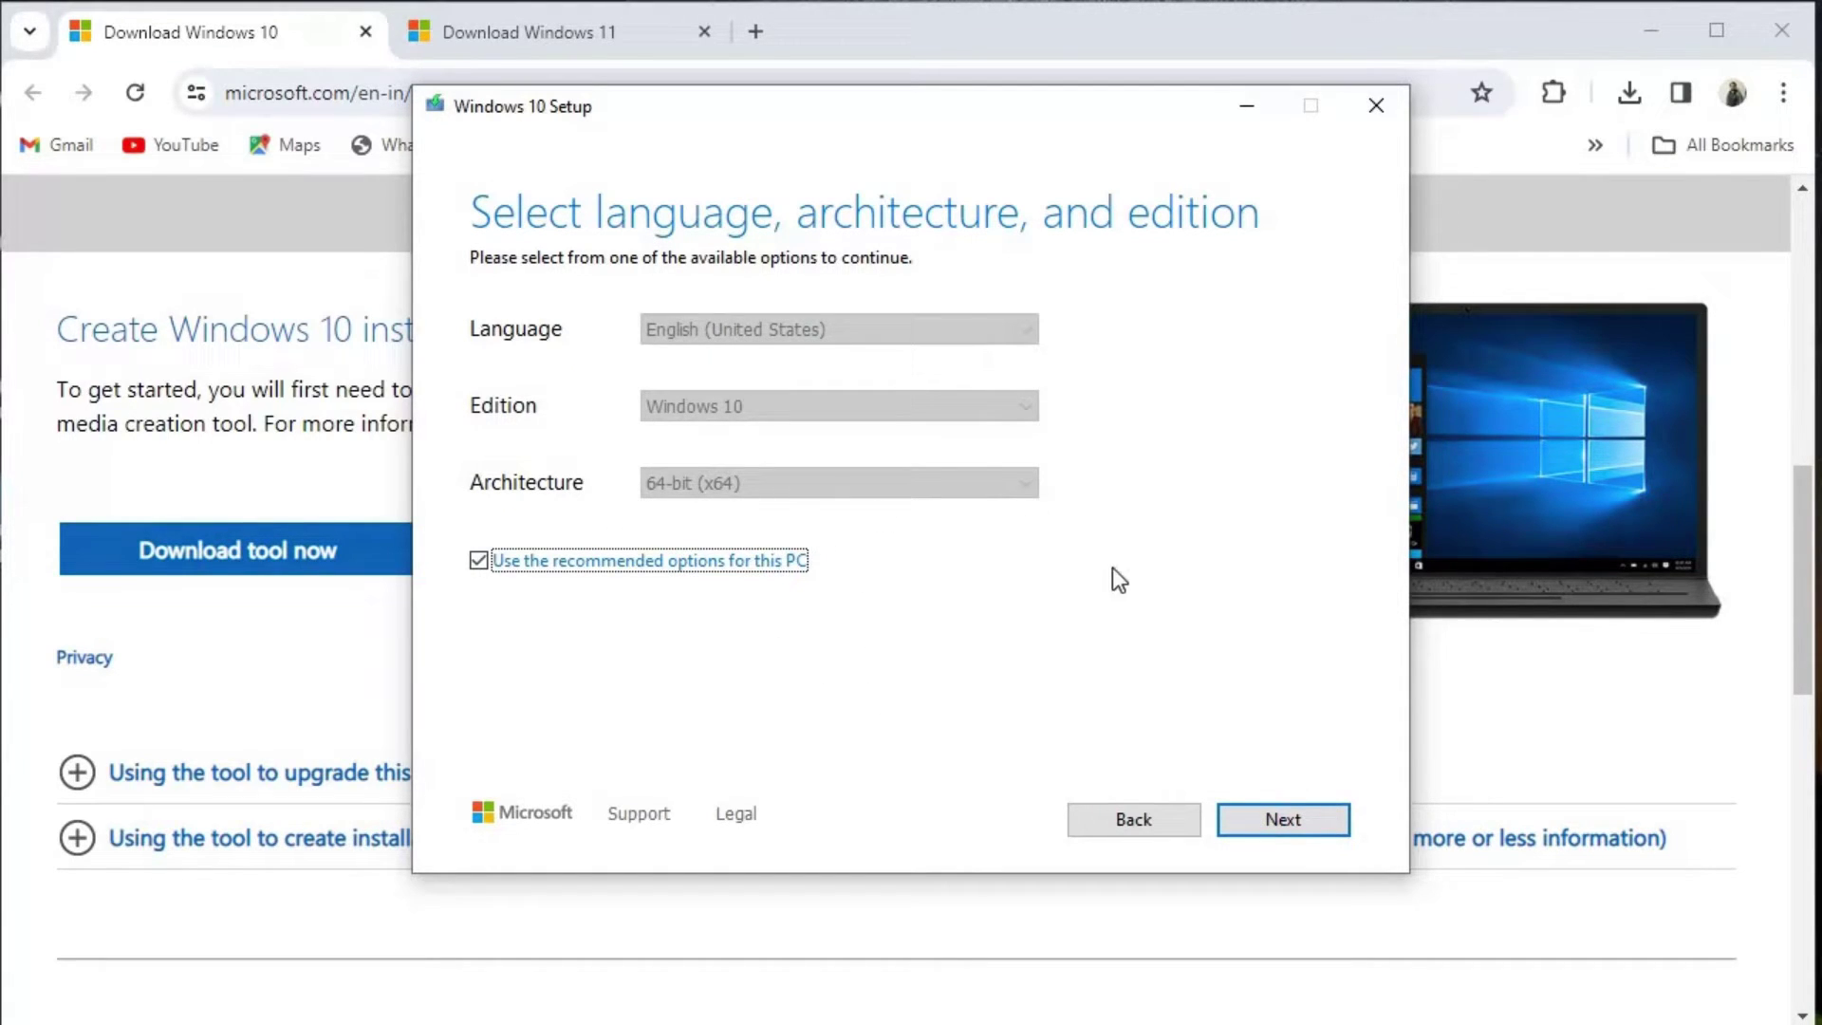
left_click(1279, 818)
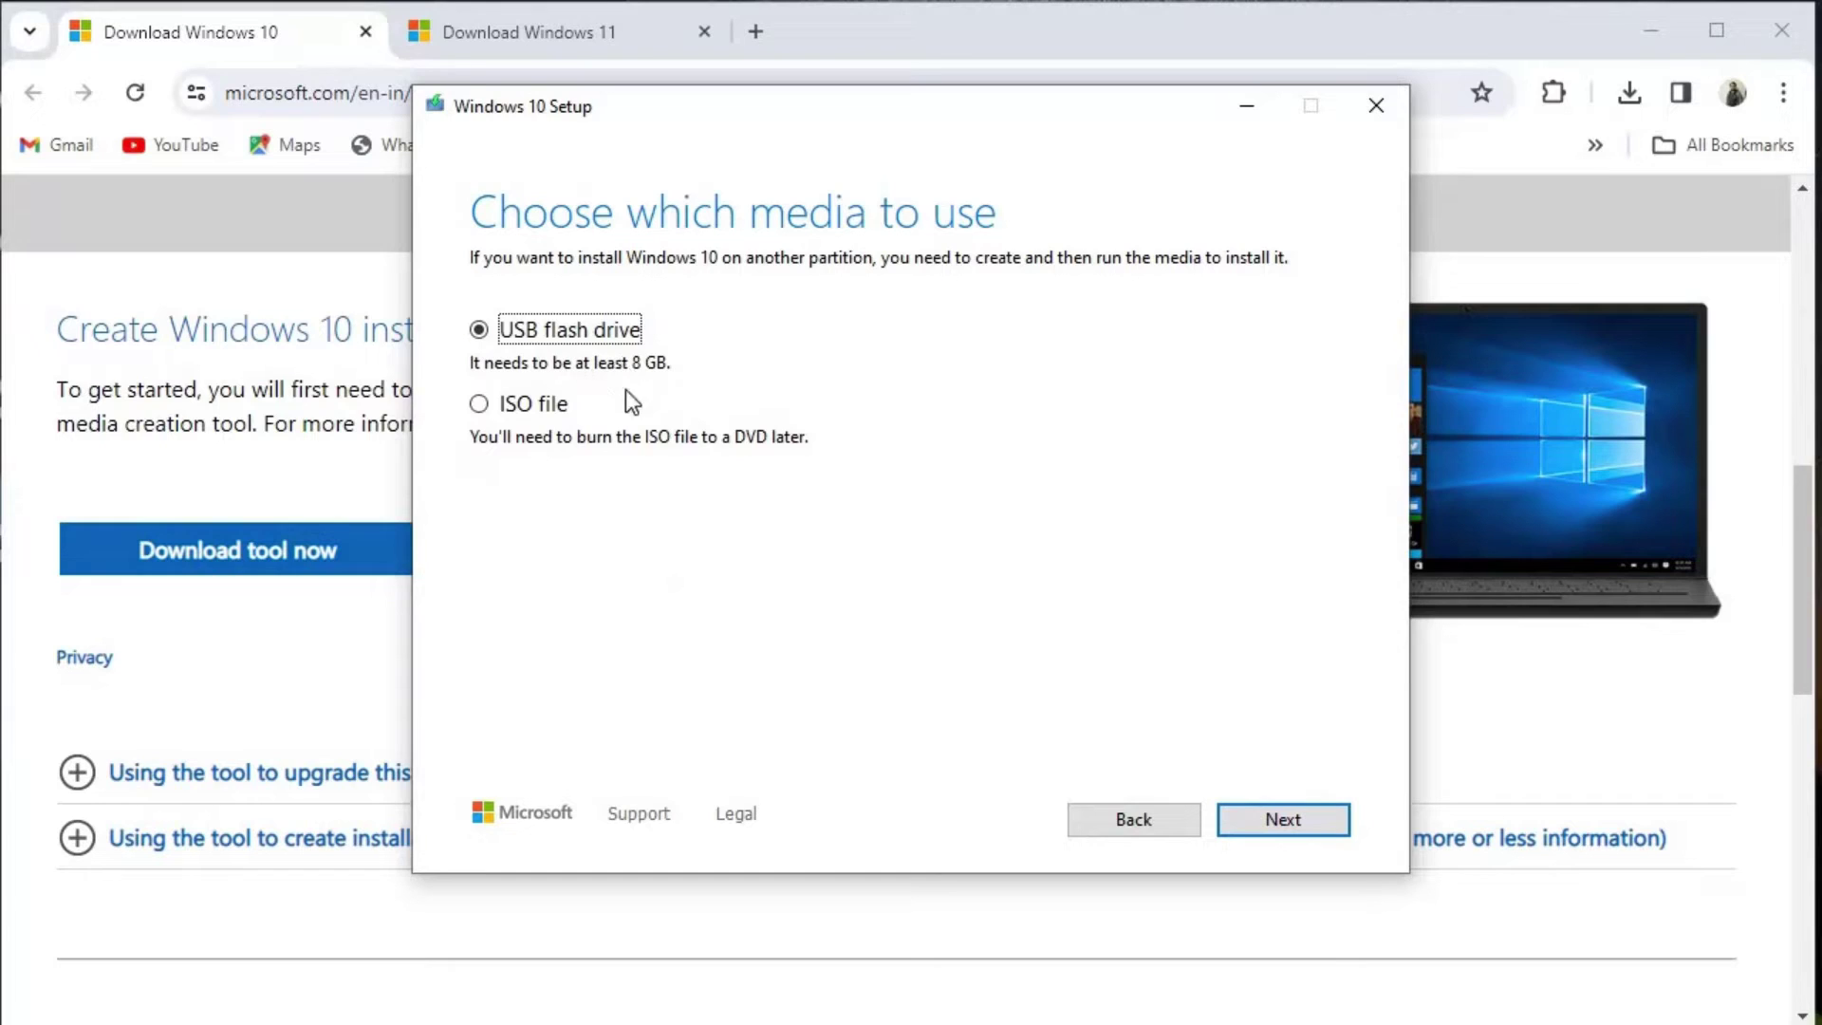
left_click(481, 406)
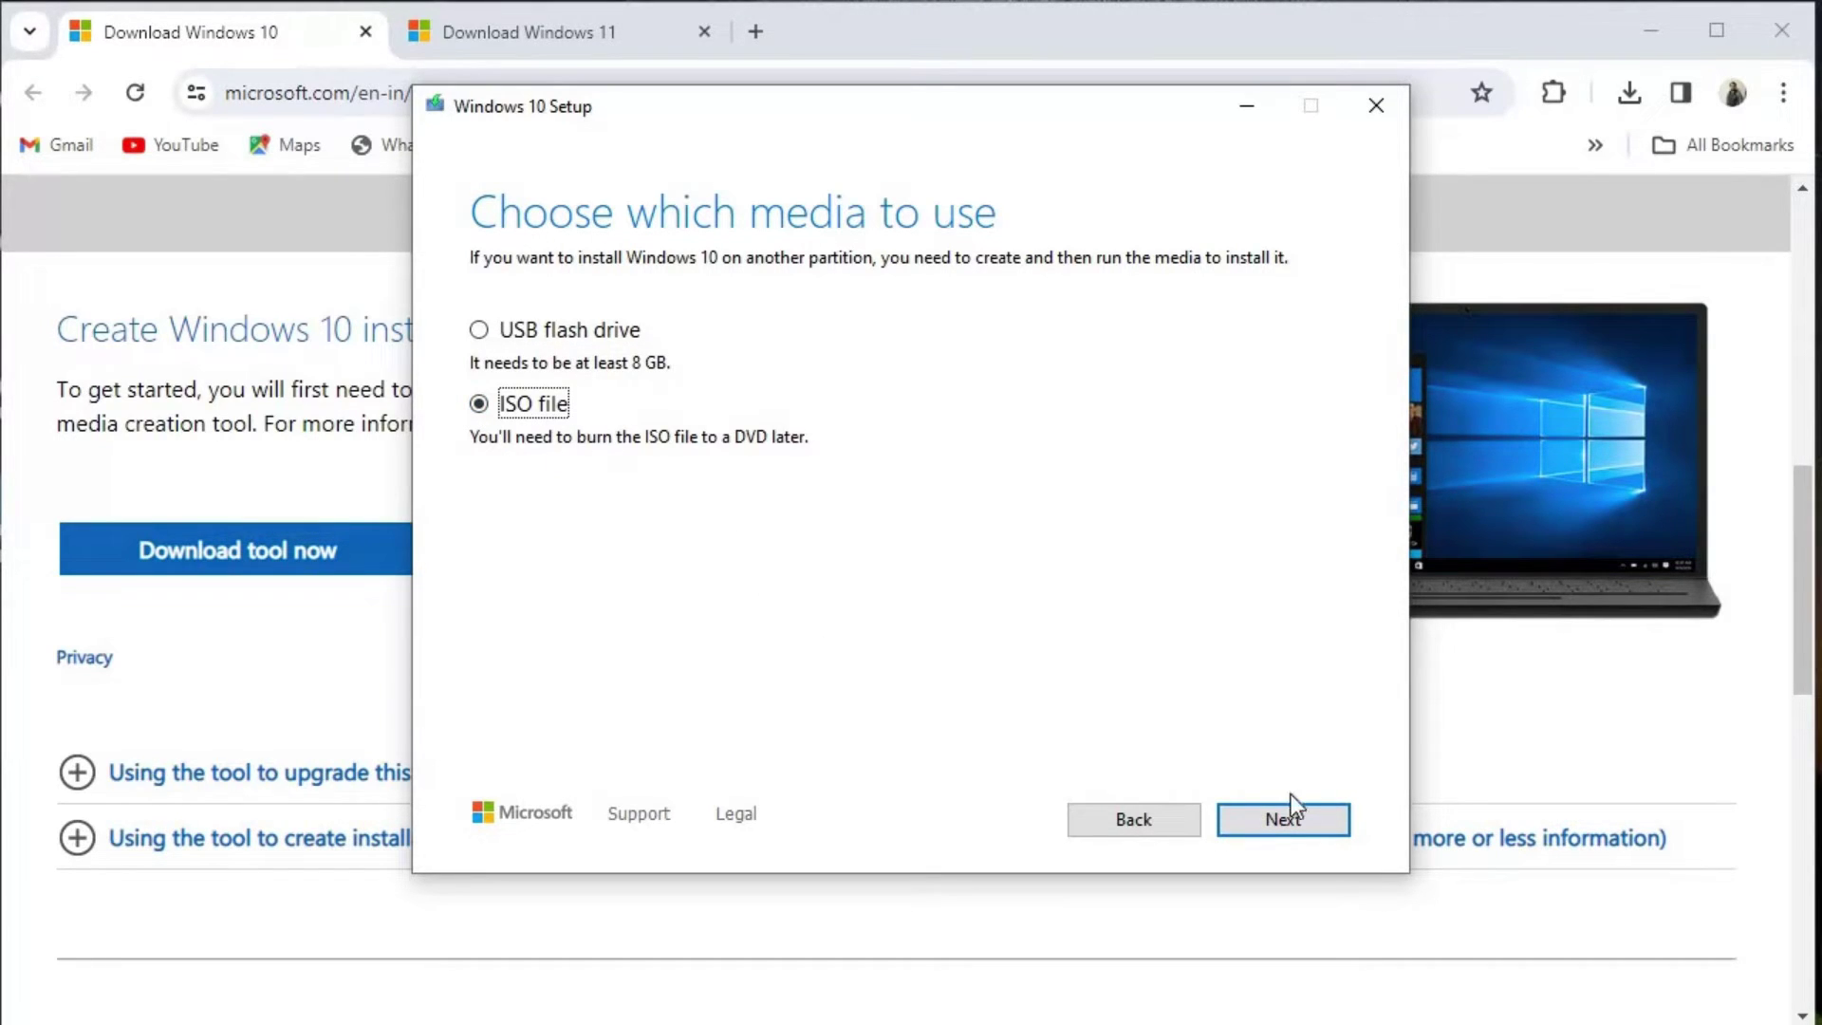
left_click(1296, 823)
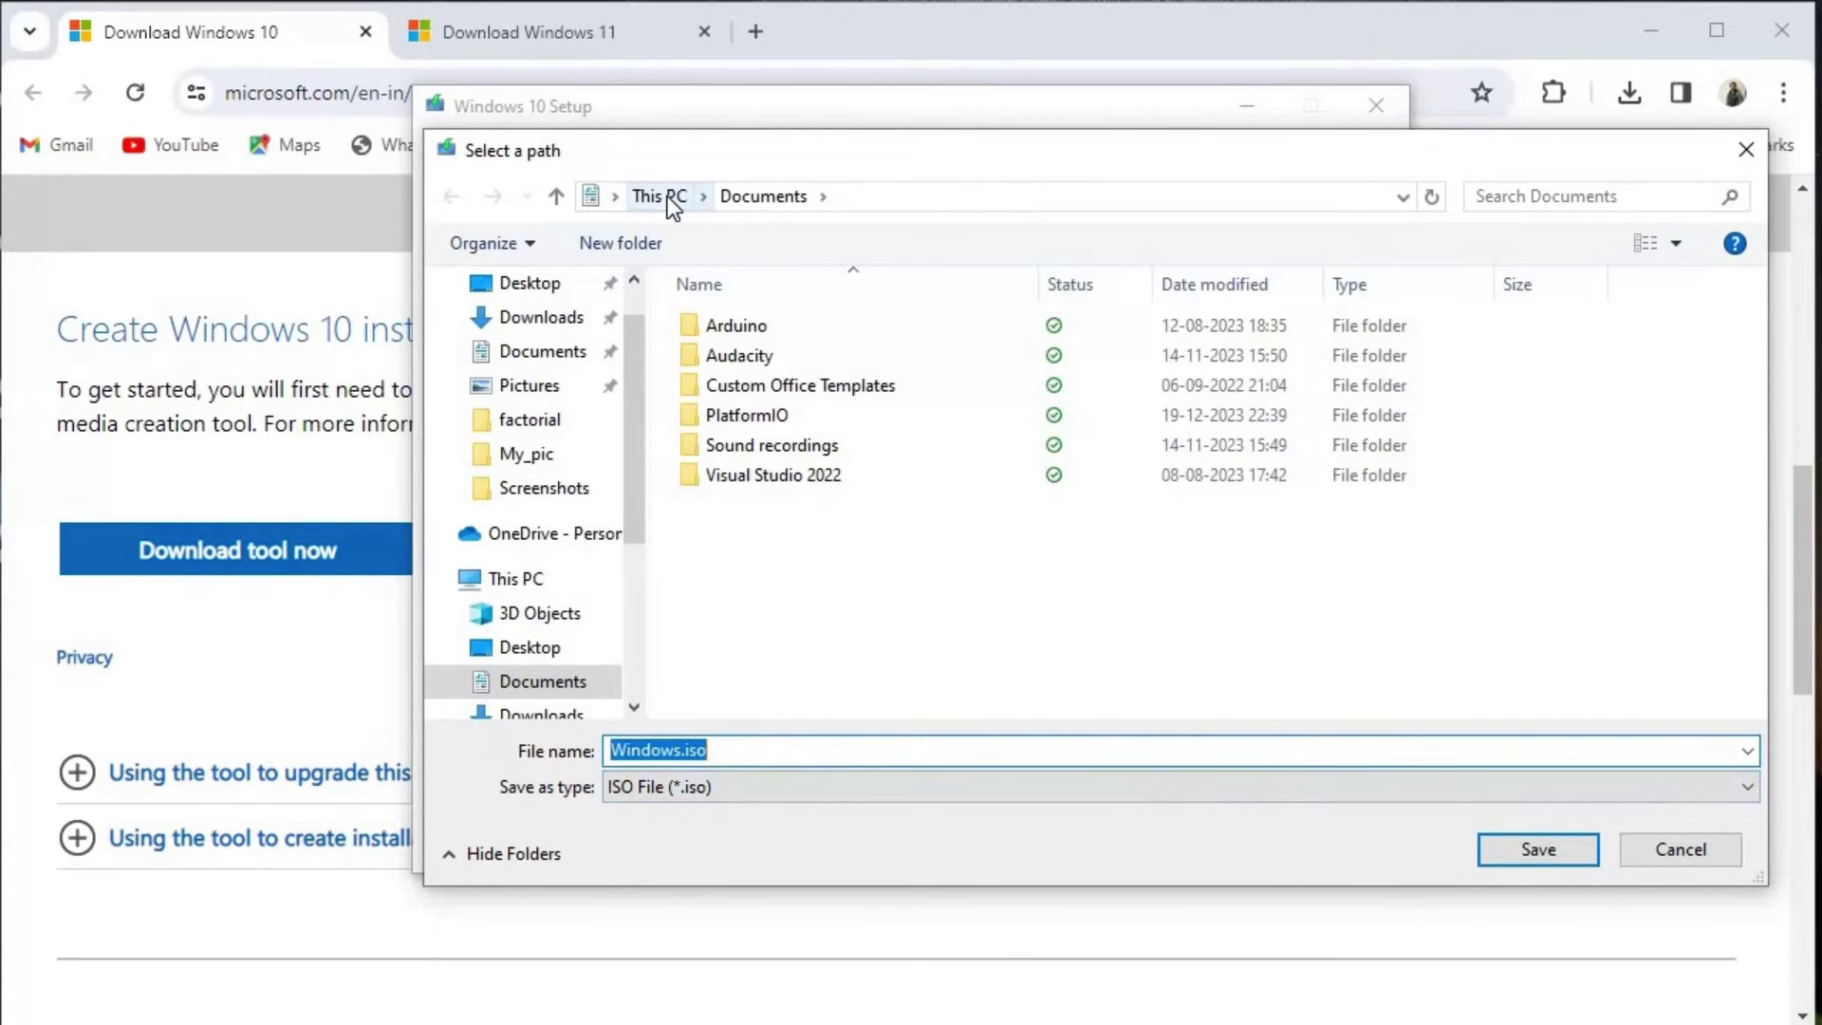
- Save the ISO as Windows10.iso in D:\Windows, then finish setup once it is created
left_click(668, 195)
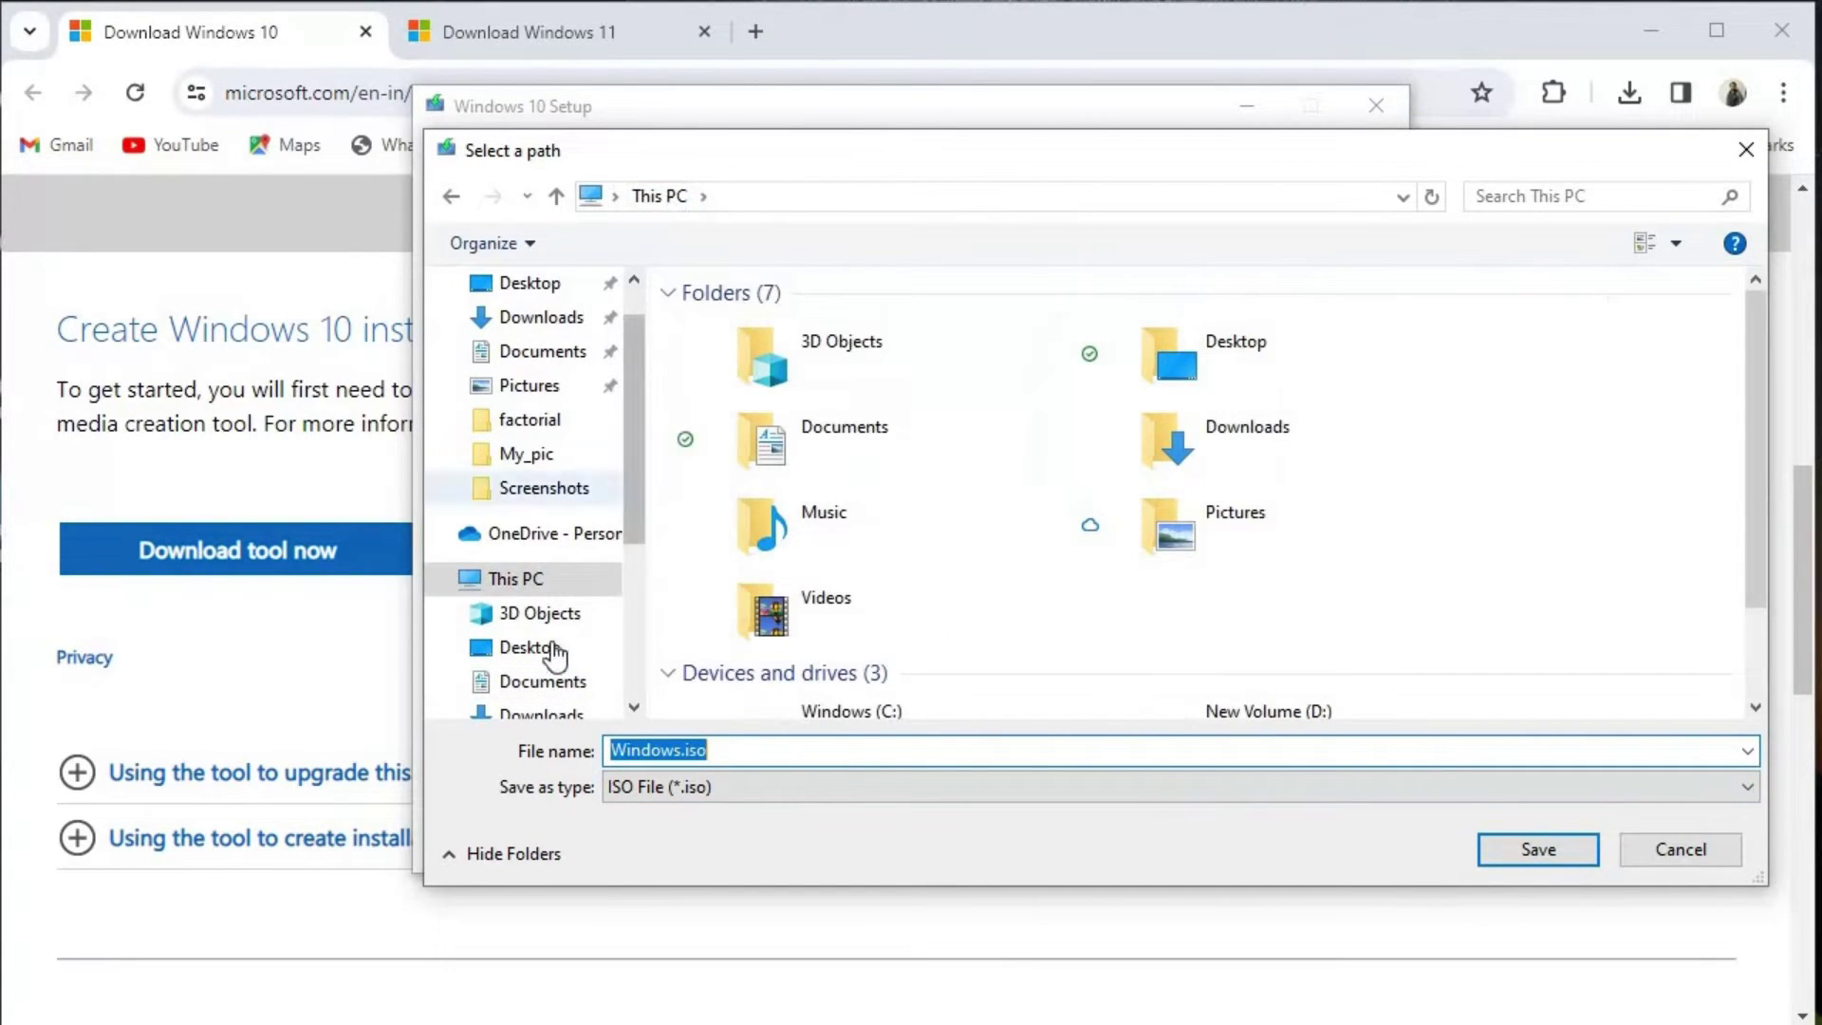
scroll(531, 640, "down", 3)
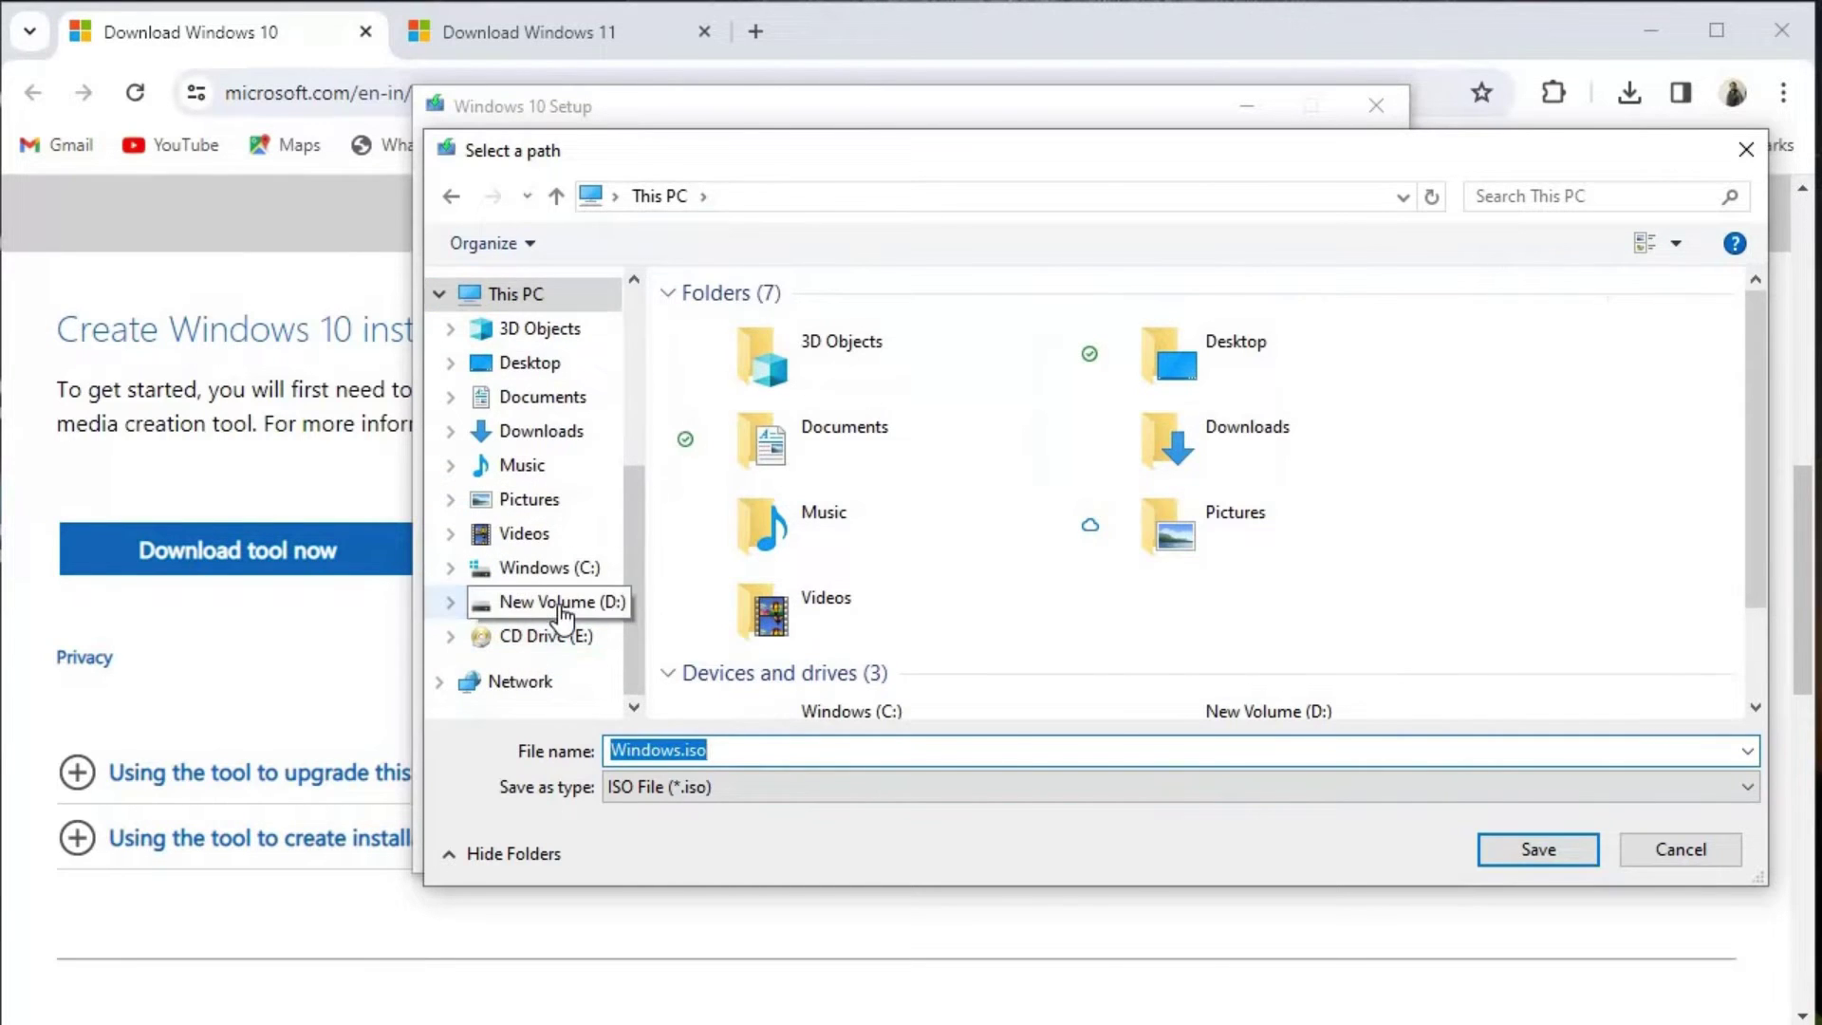
left_click(543, 604)
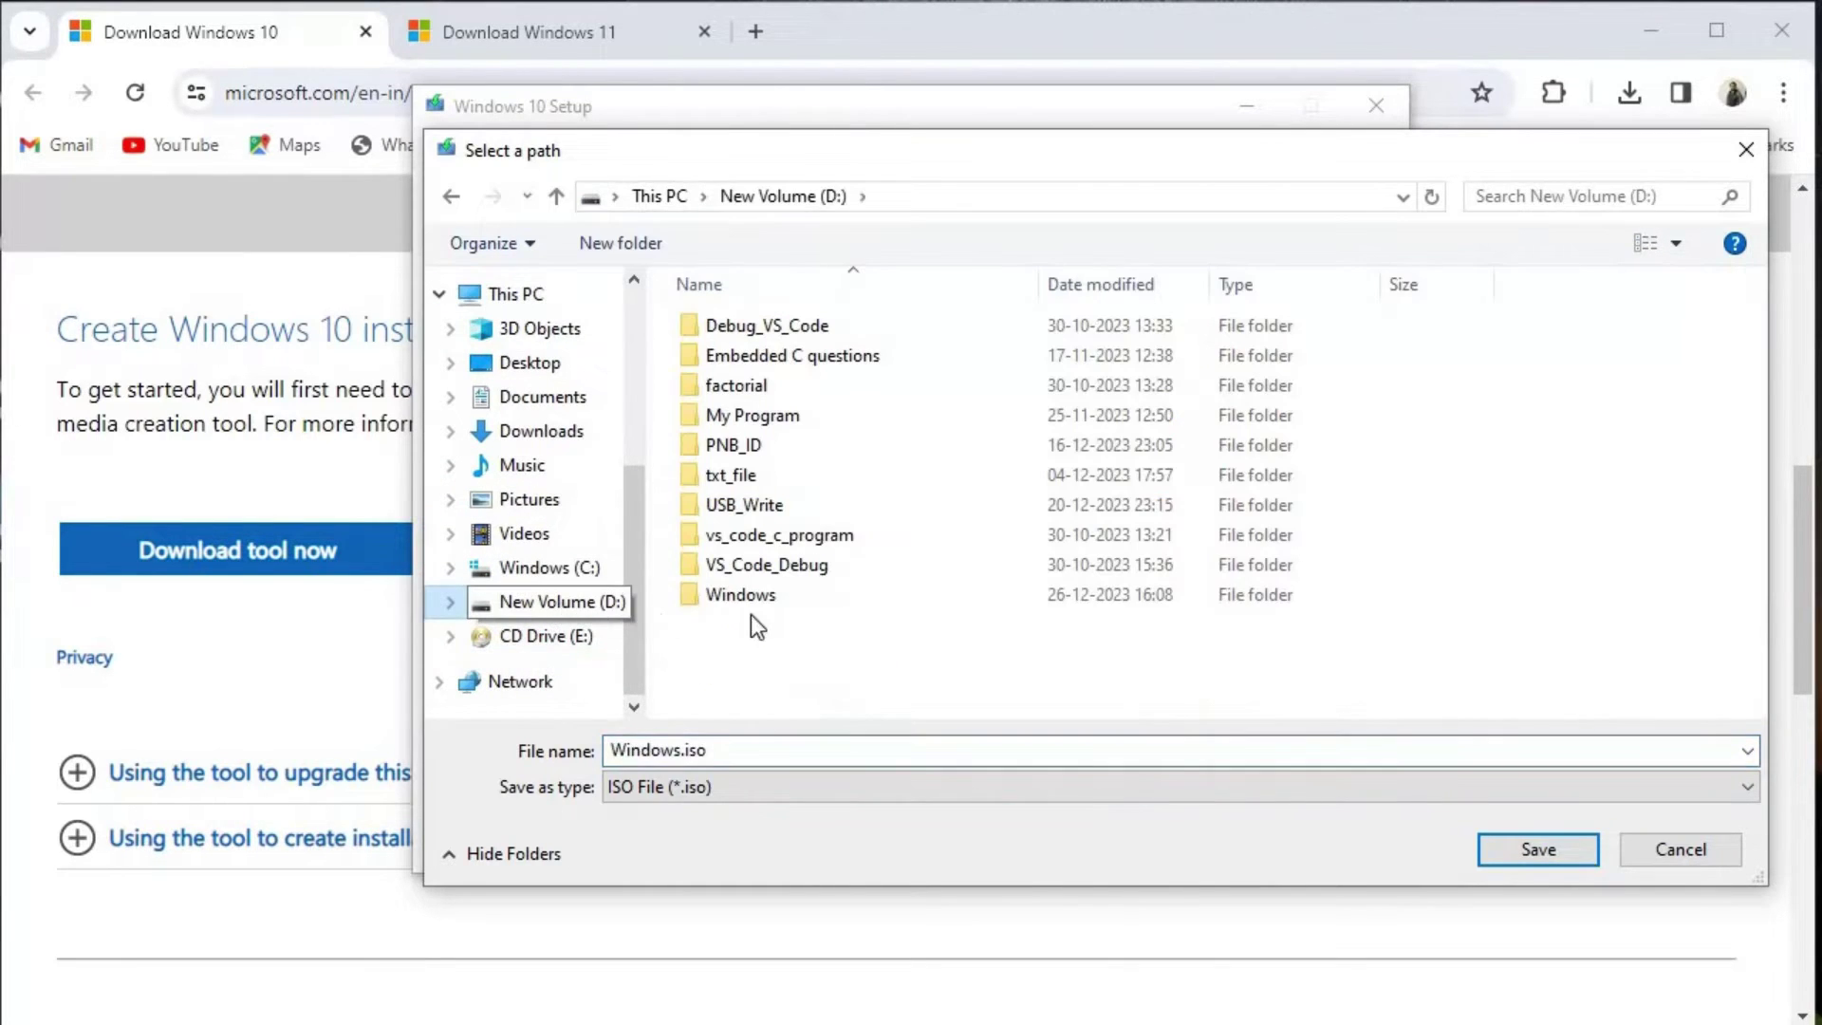
double_click(795, 596)
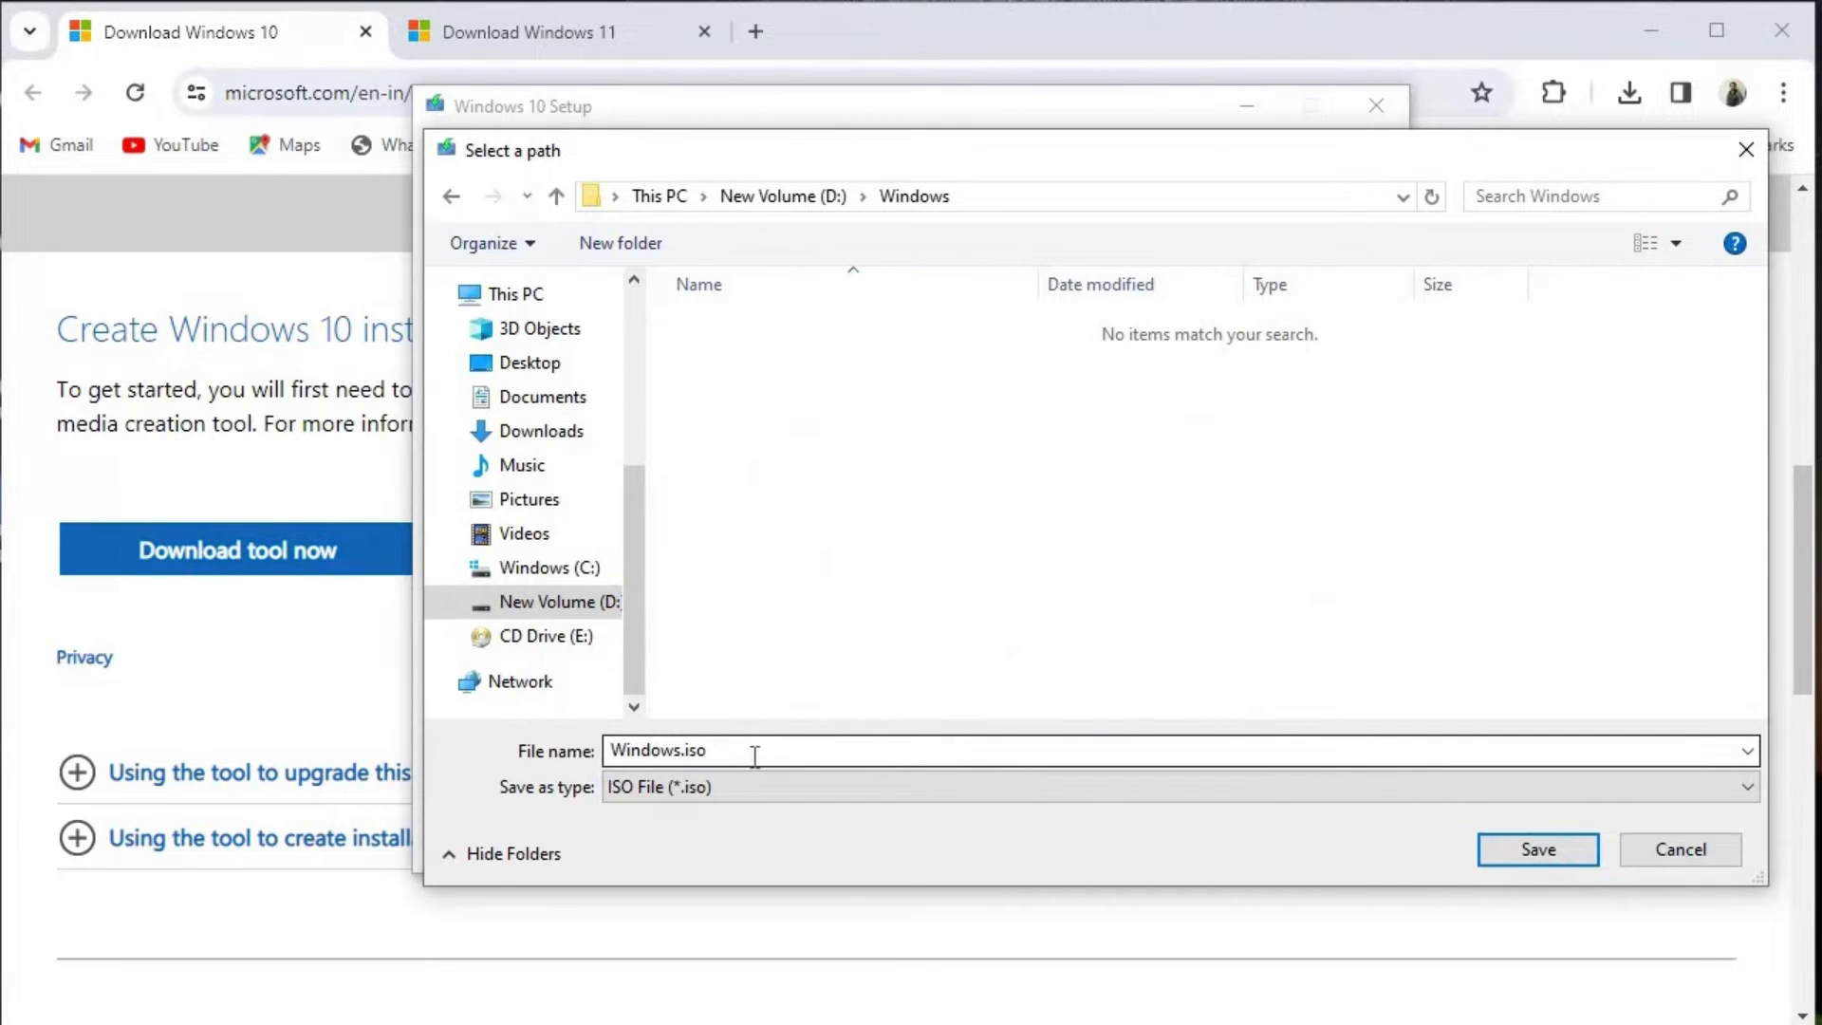
double_click(690, 751)
left_click(687, 750)
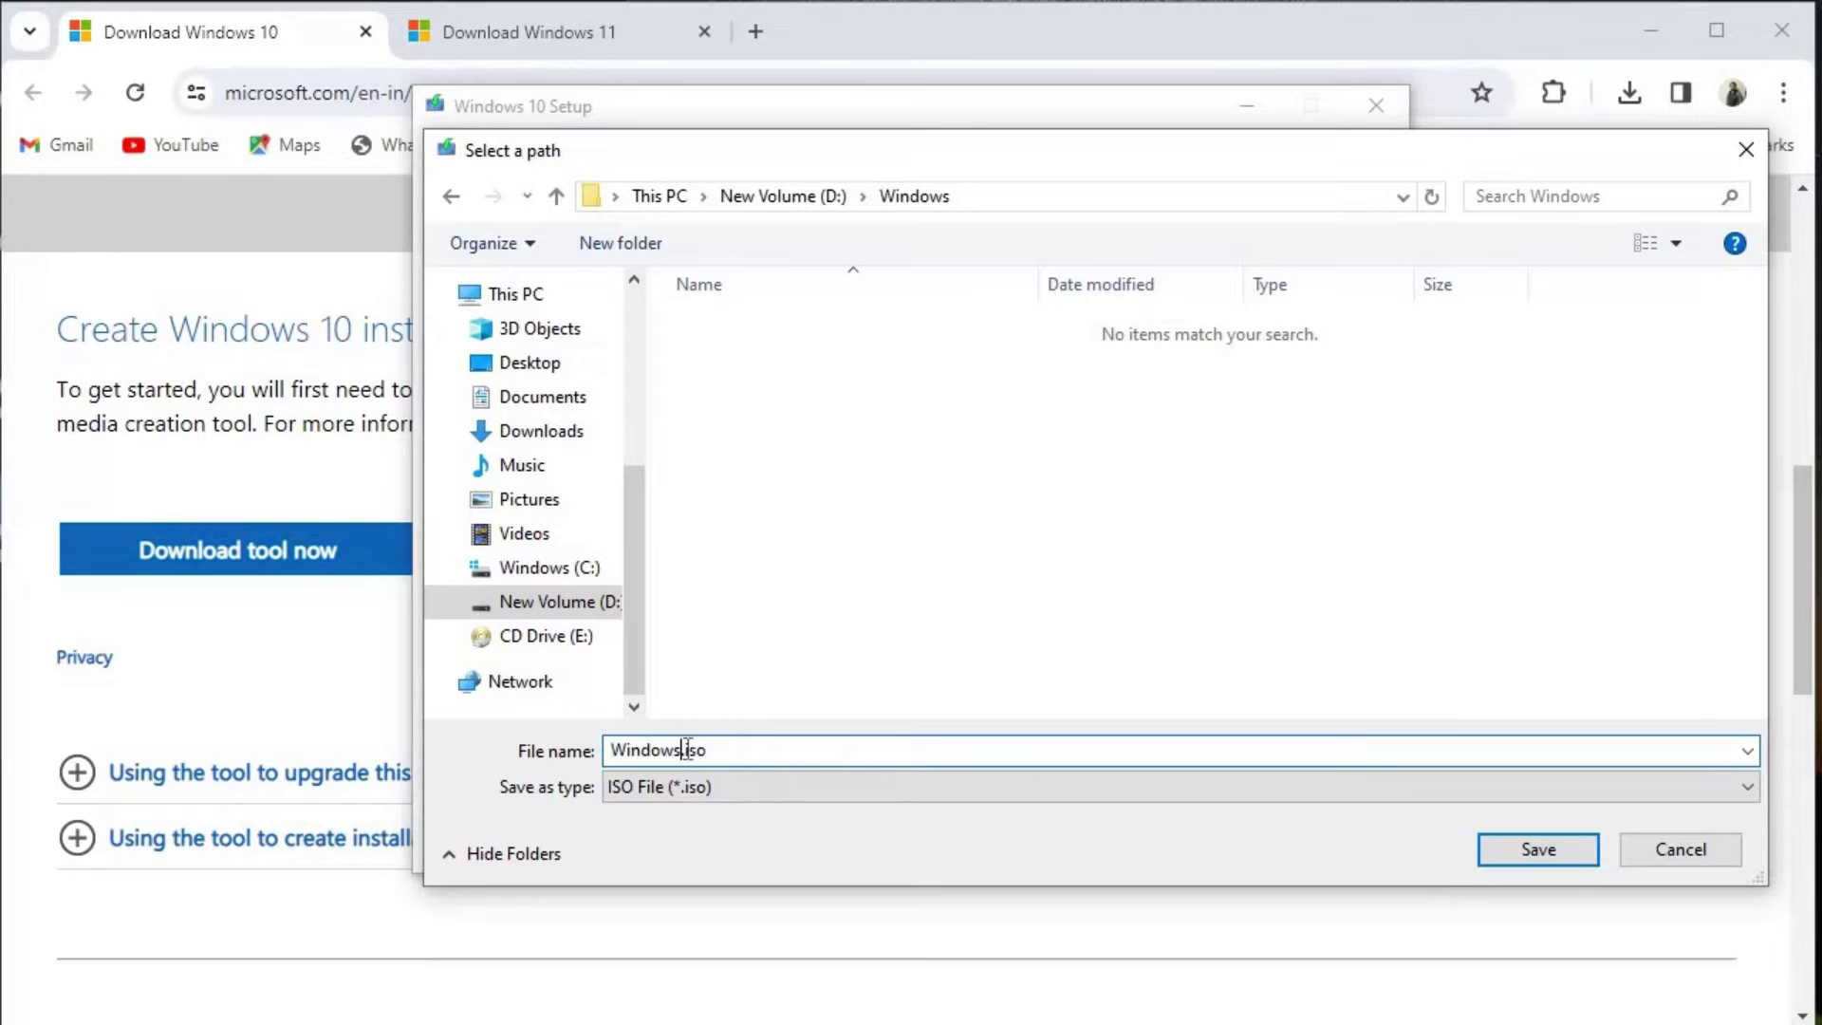
type("10")
left_click(1539, 850)
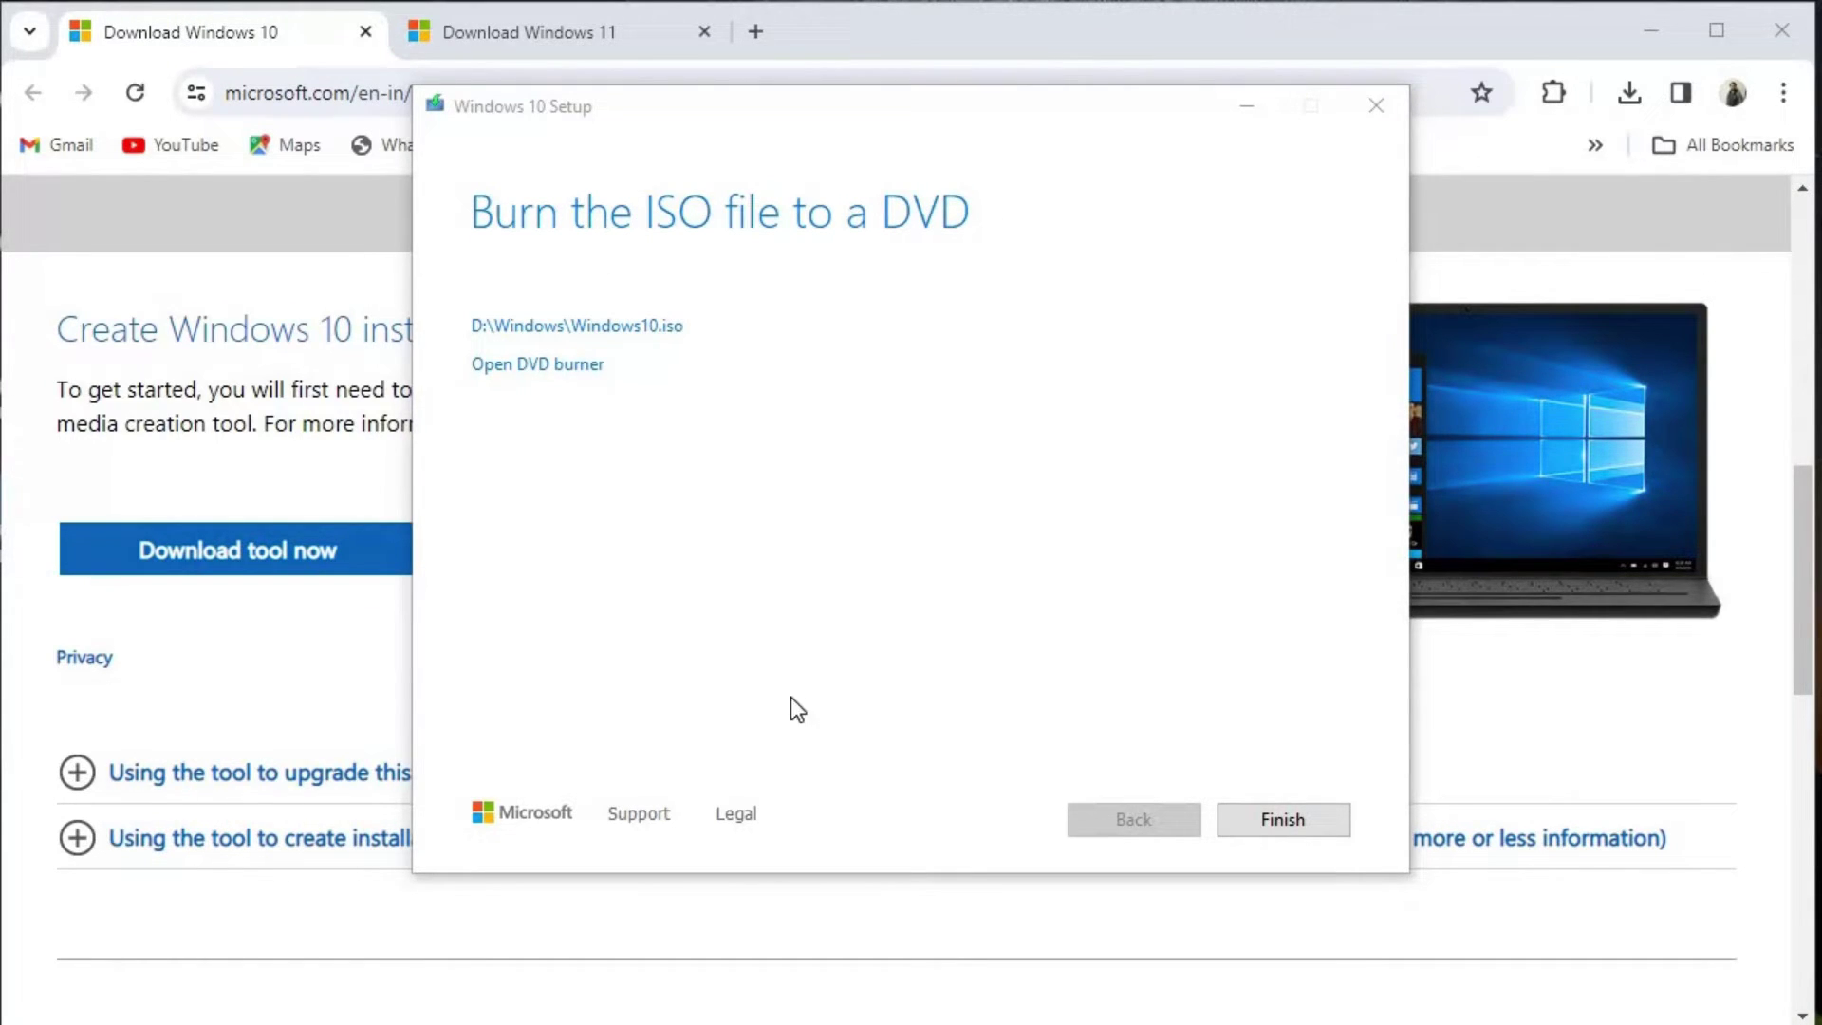
left_click(1290, 819)
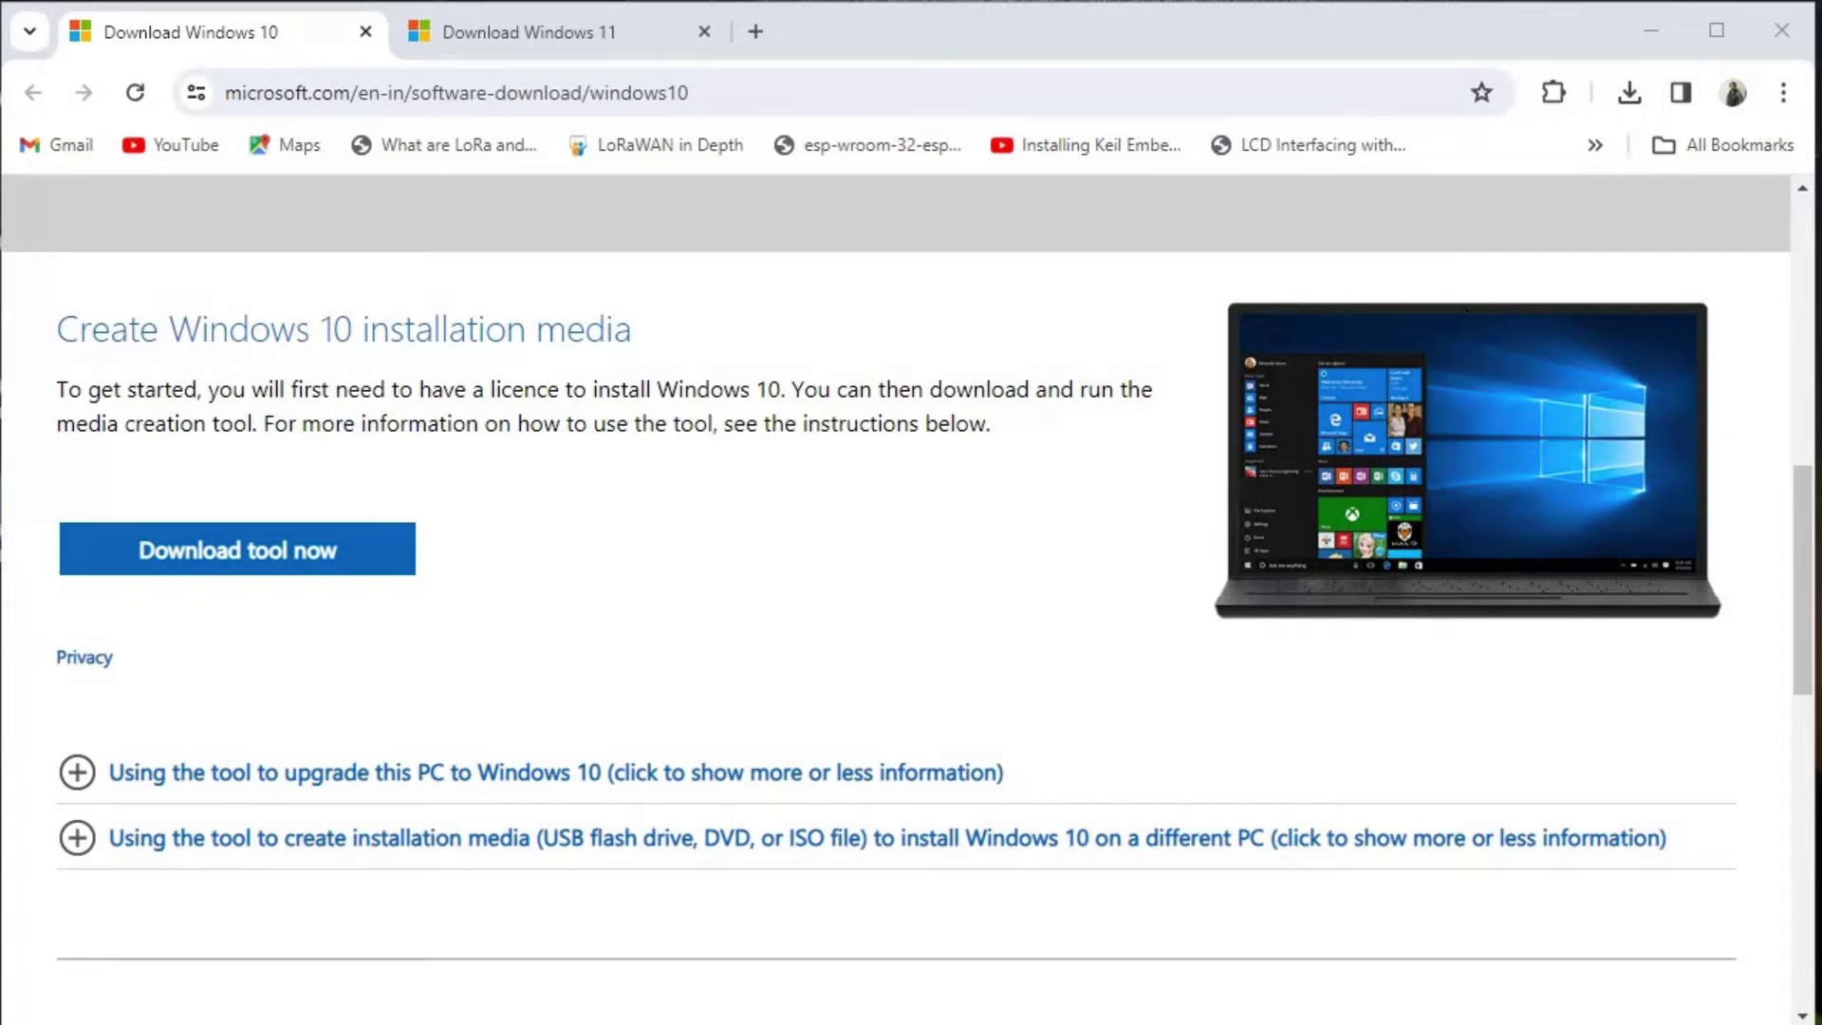
- Extract Windows10.iso with WinRAR into D:\Windows\Windows10 and check the extracted files
left_click(212, 1009)
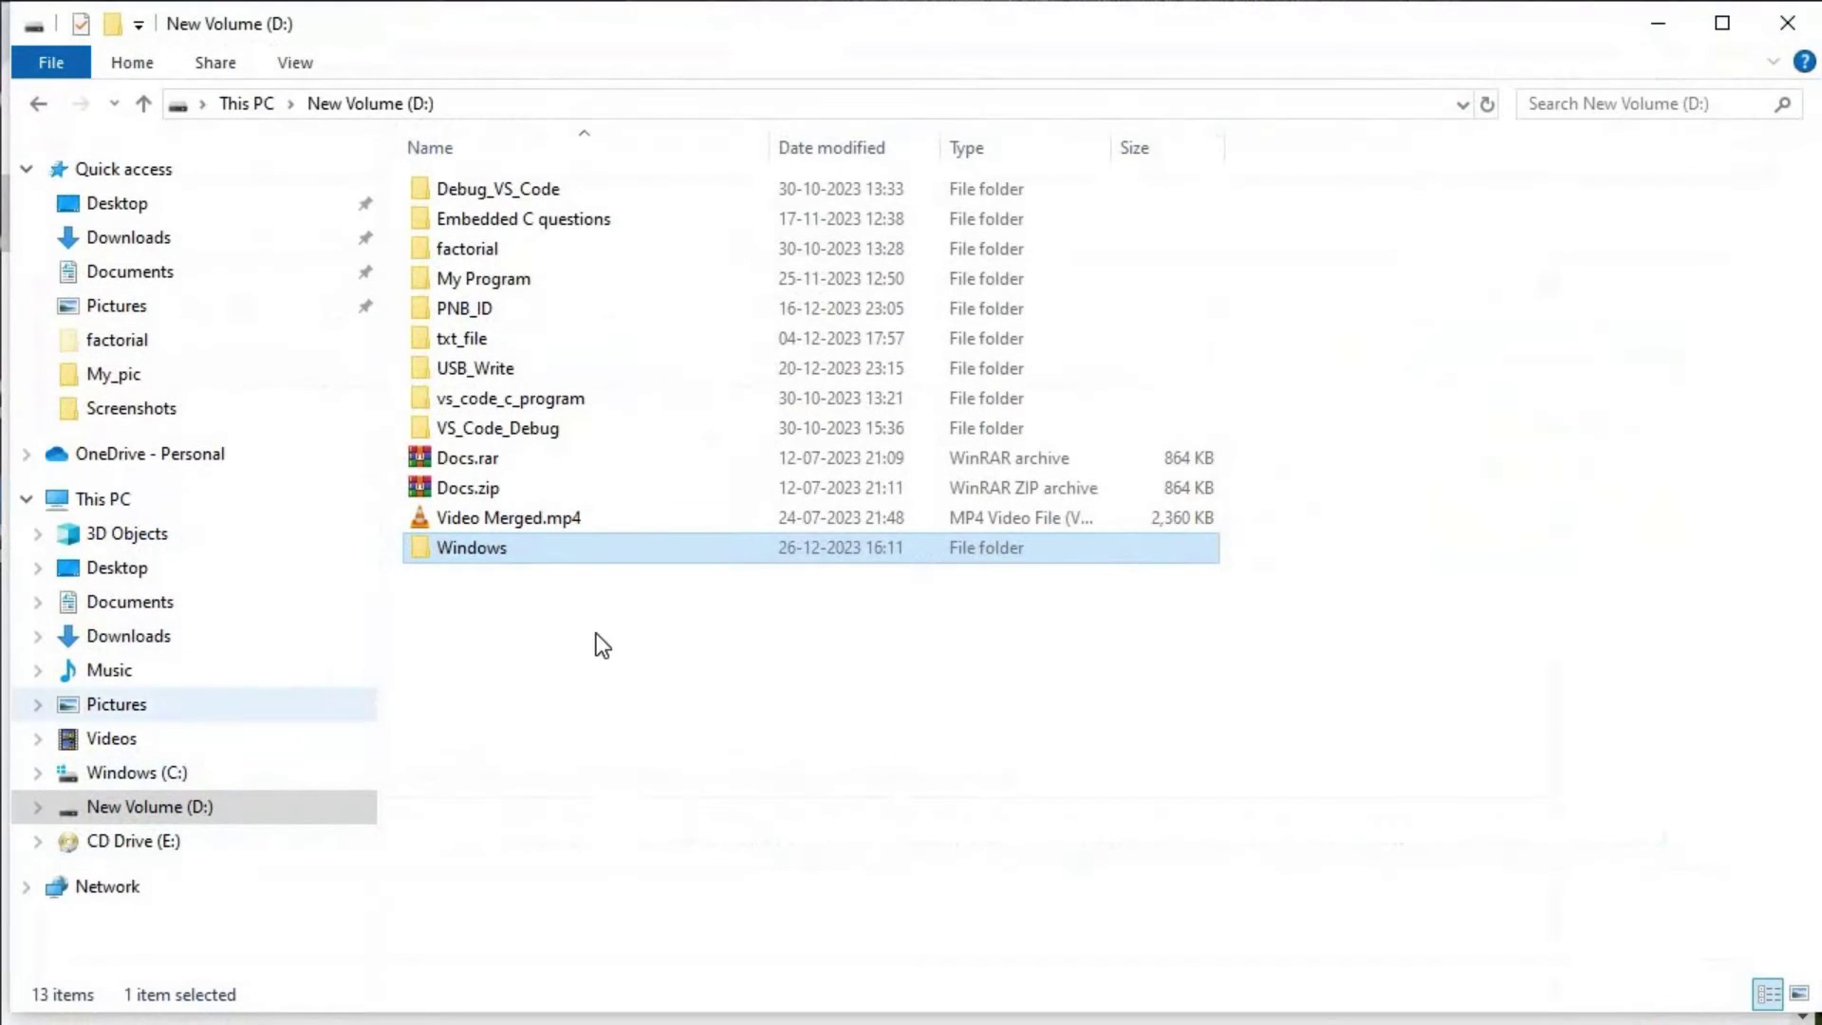
double_click(544, 550)
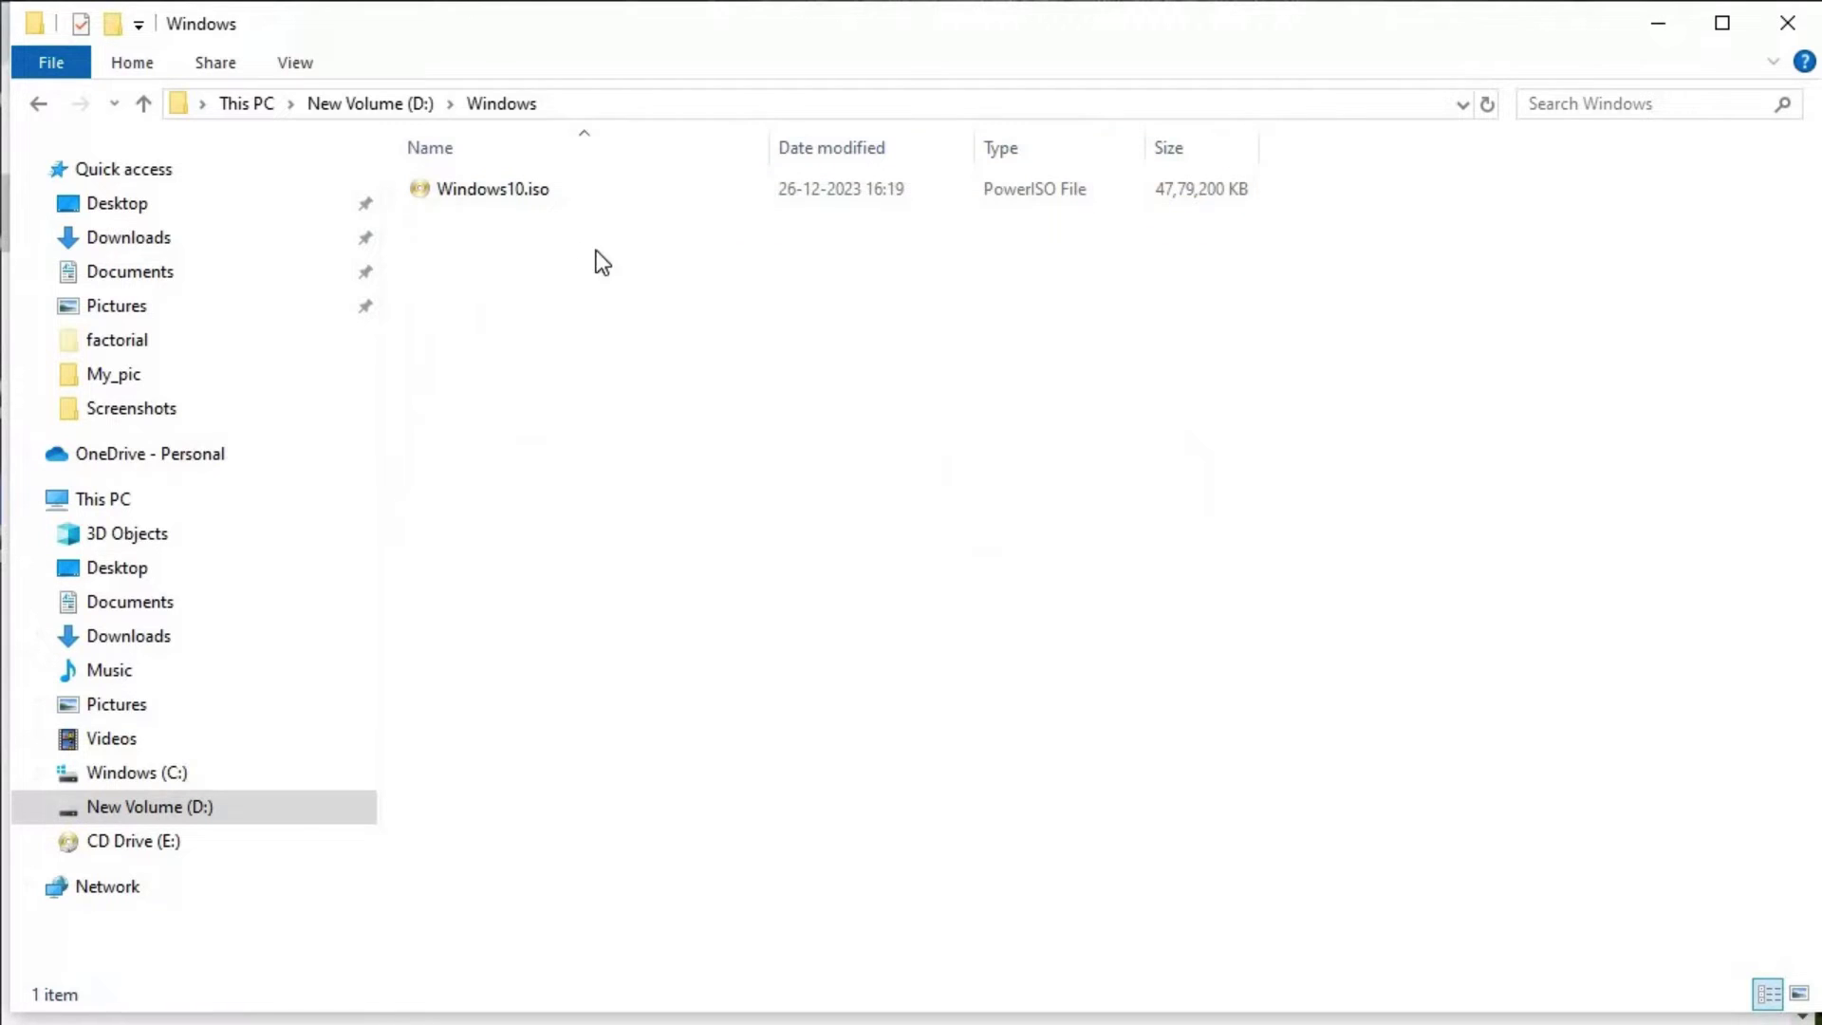
left_click(753, 194)
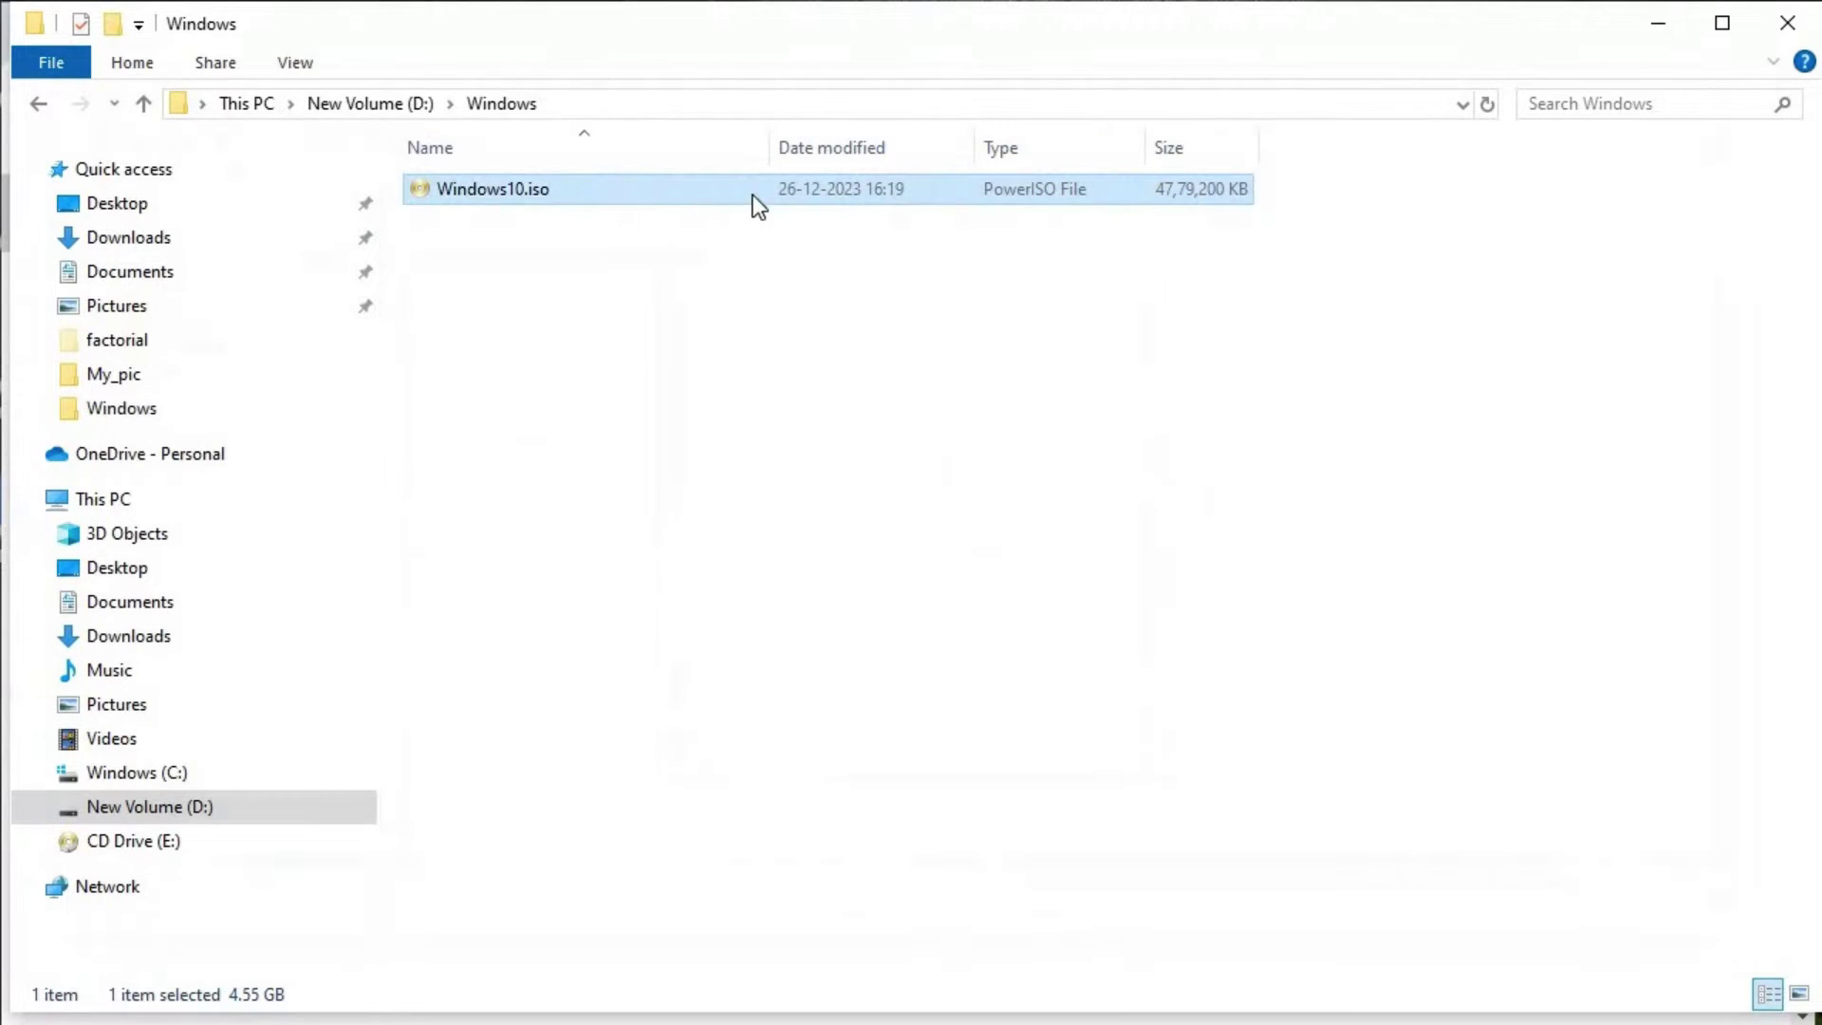
right_click(582, 203)
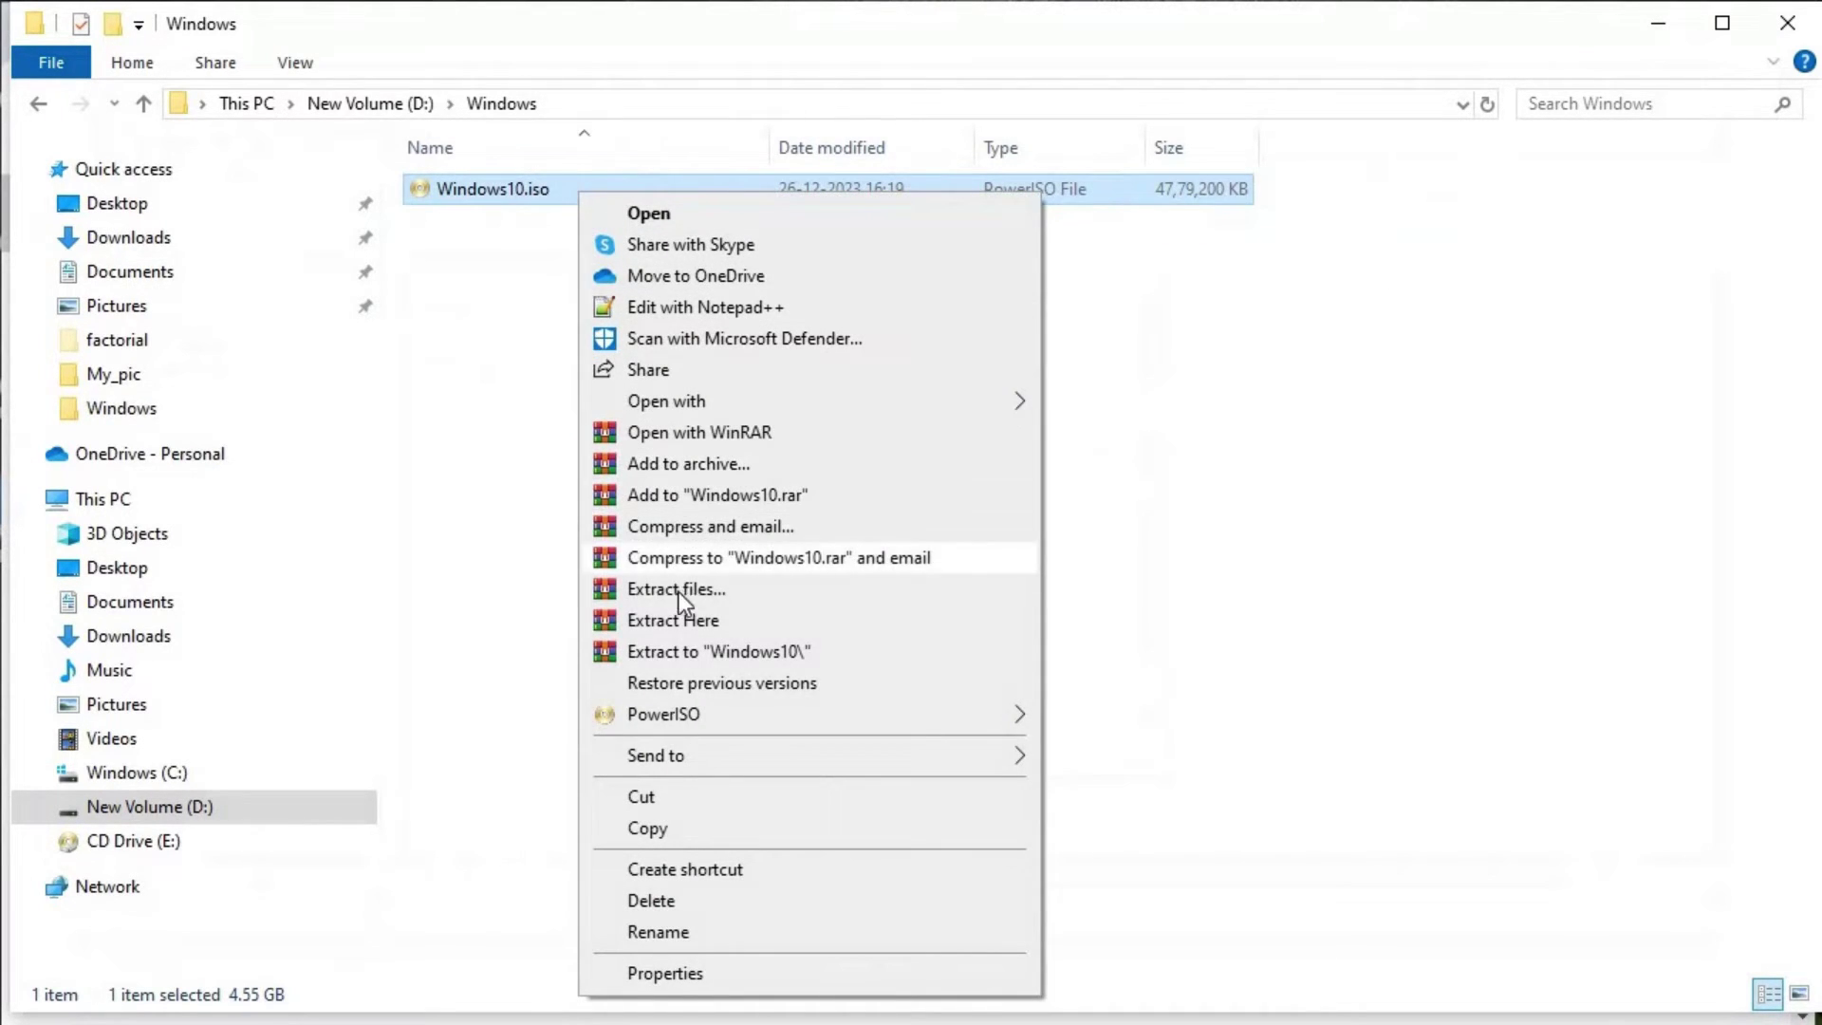
left_click(721, 657)
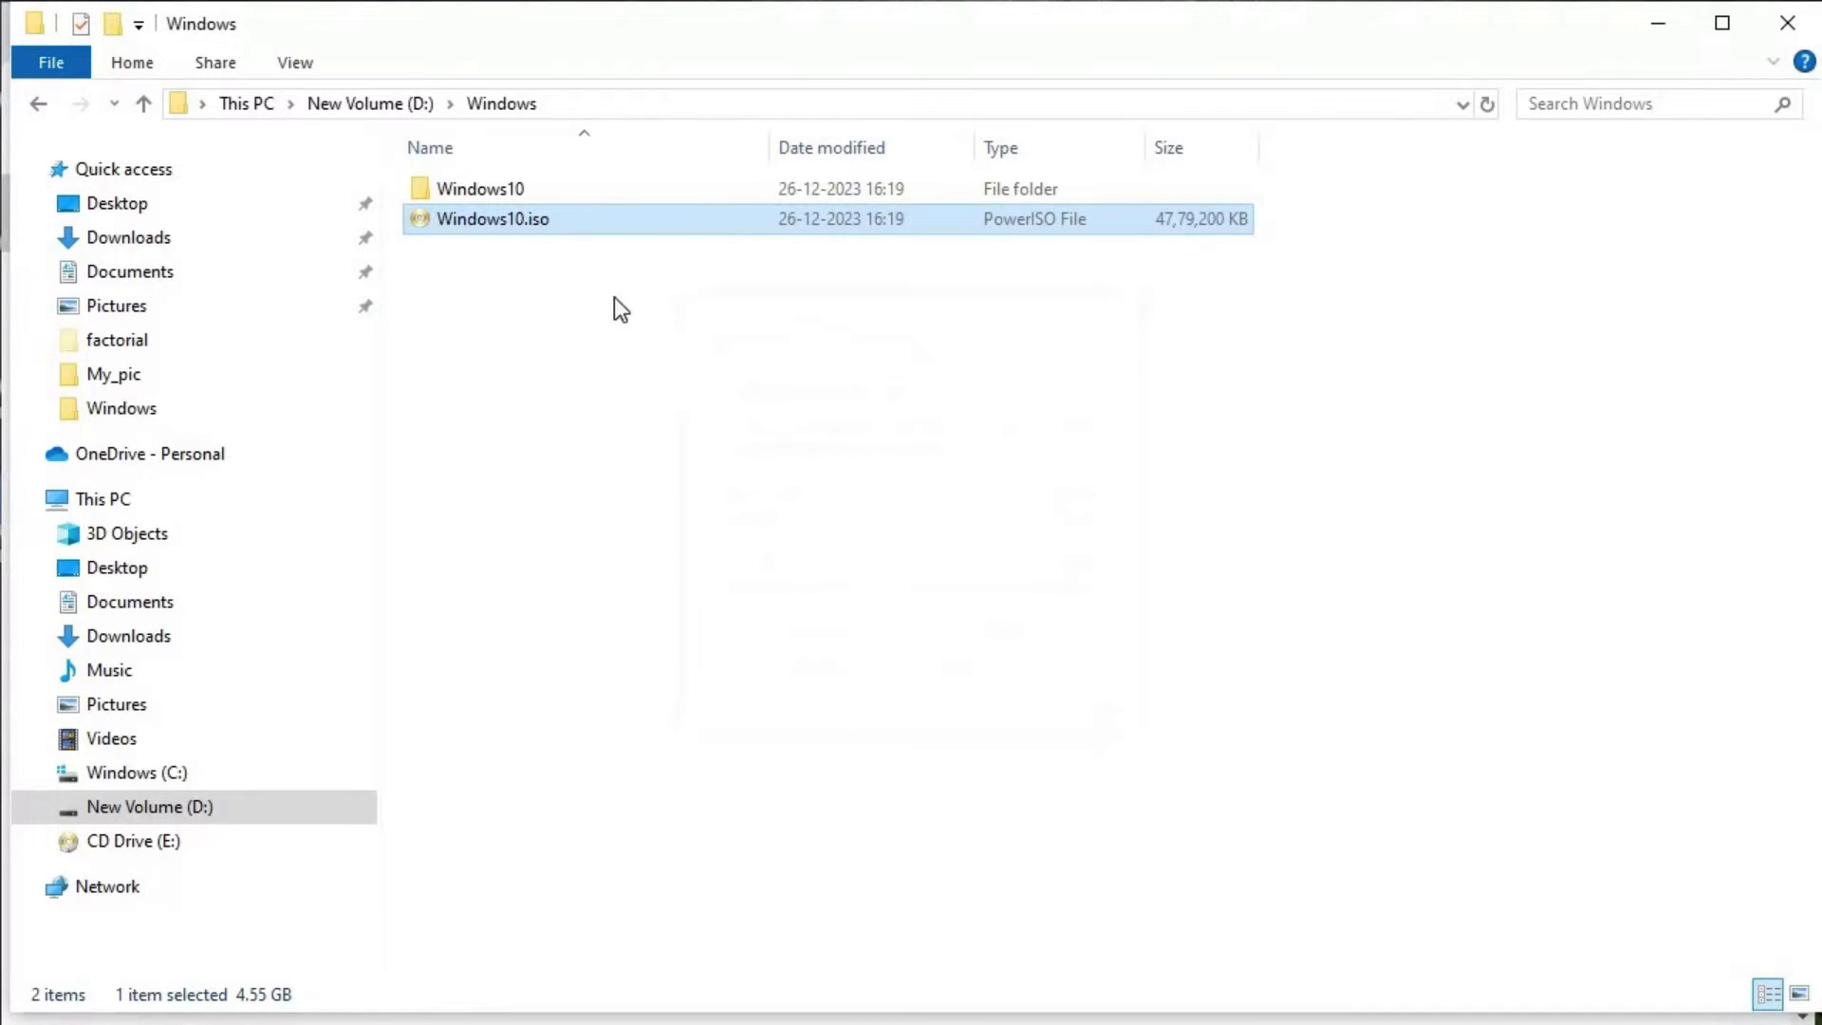
double_click(537, 191)
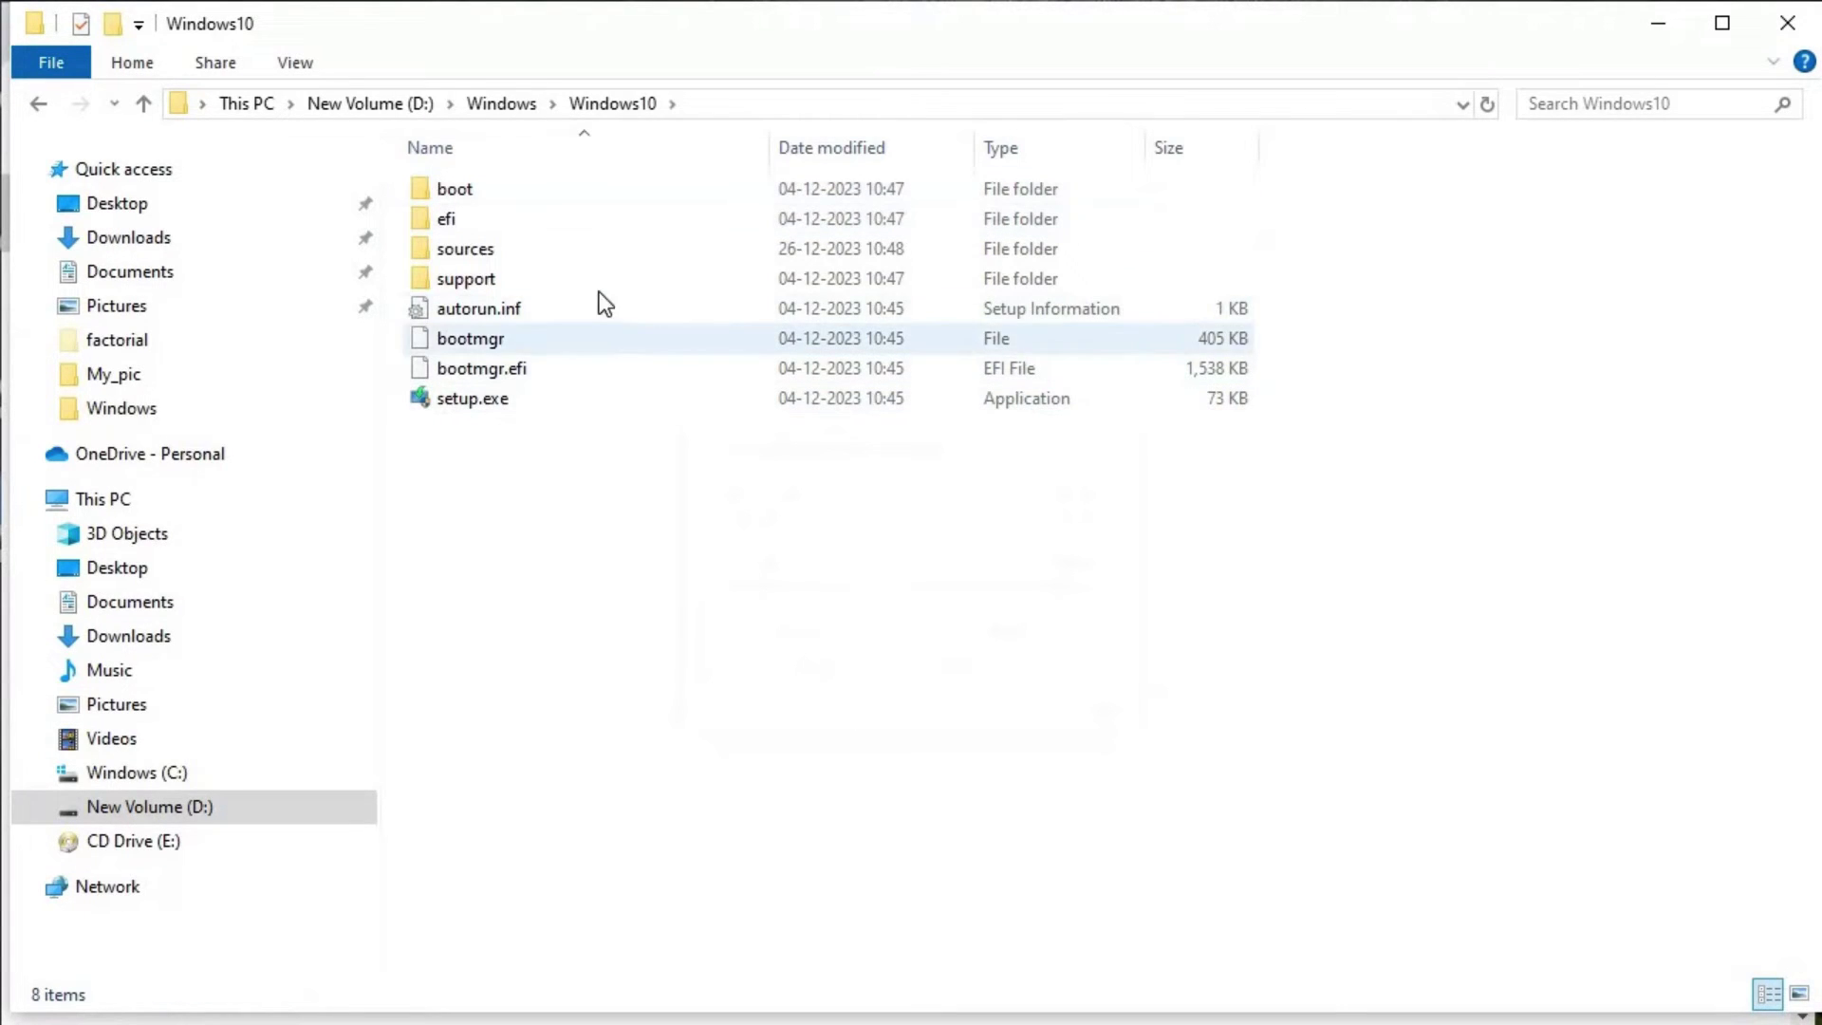
left_click(509, 107)
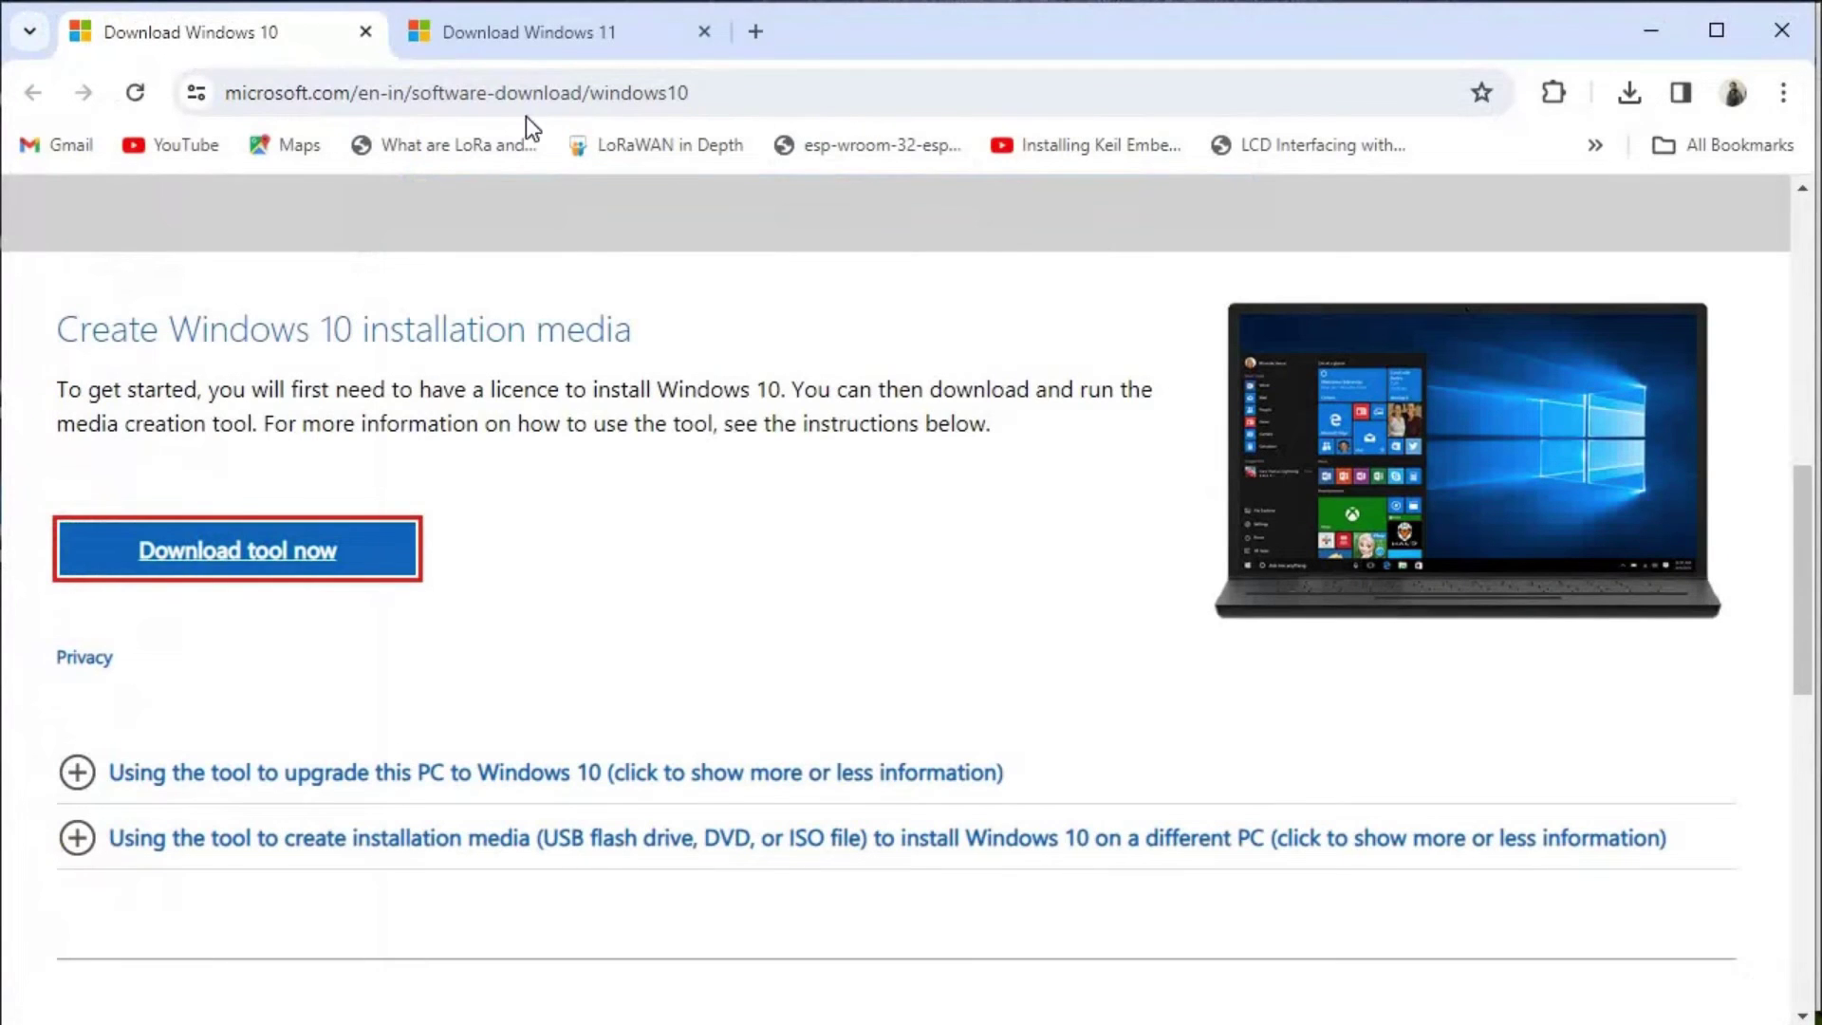
- On the Download Windows 11 page, select and submit the Windows 11 multi-edition ISO
left_click(556, 36)
scroll(626, 626, "down", 2)
scroll(628, 644, "down", 7)
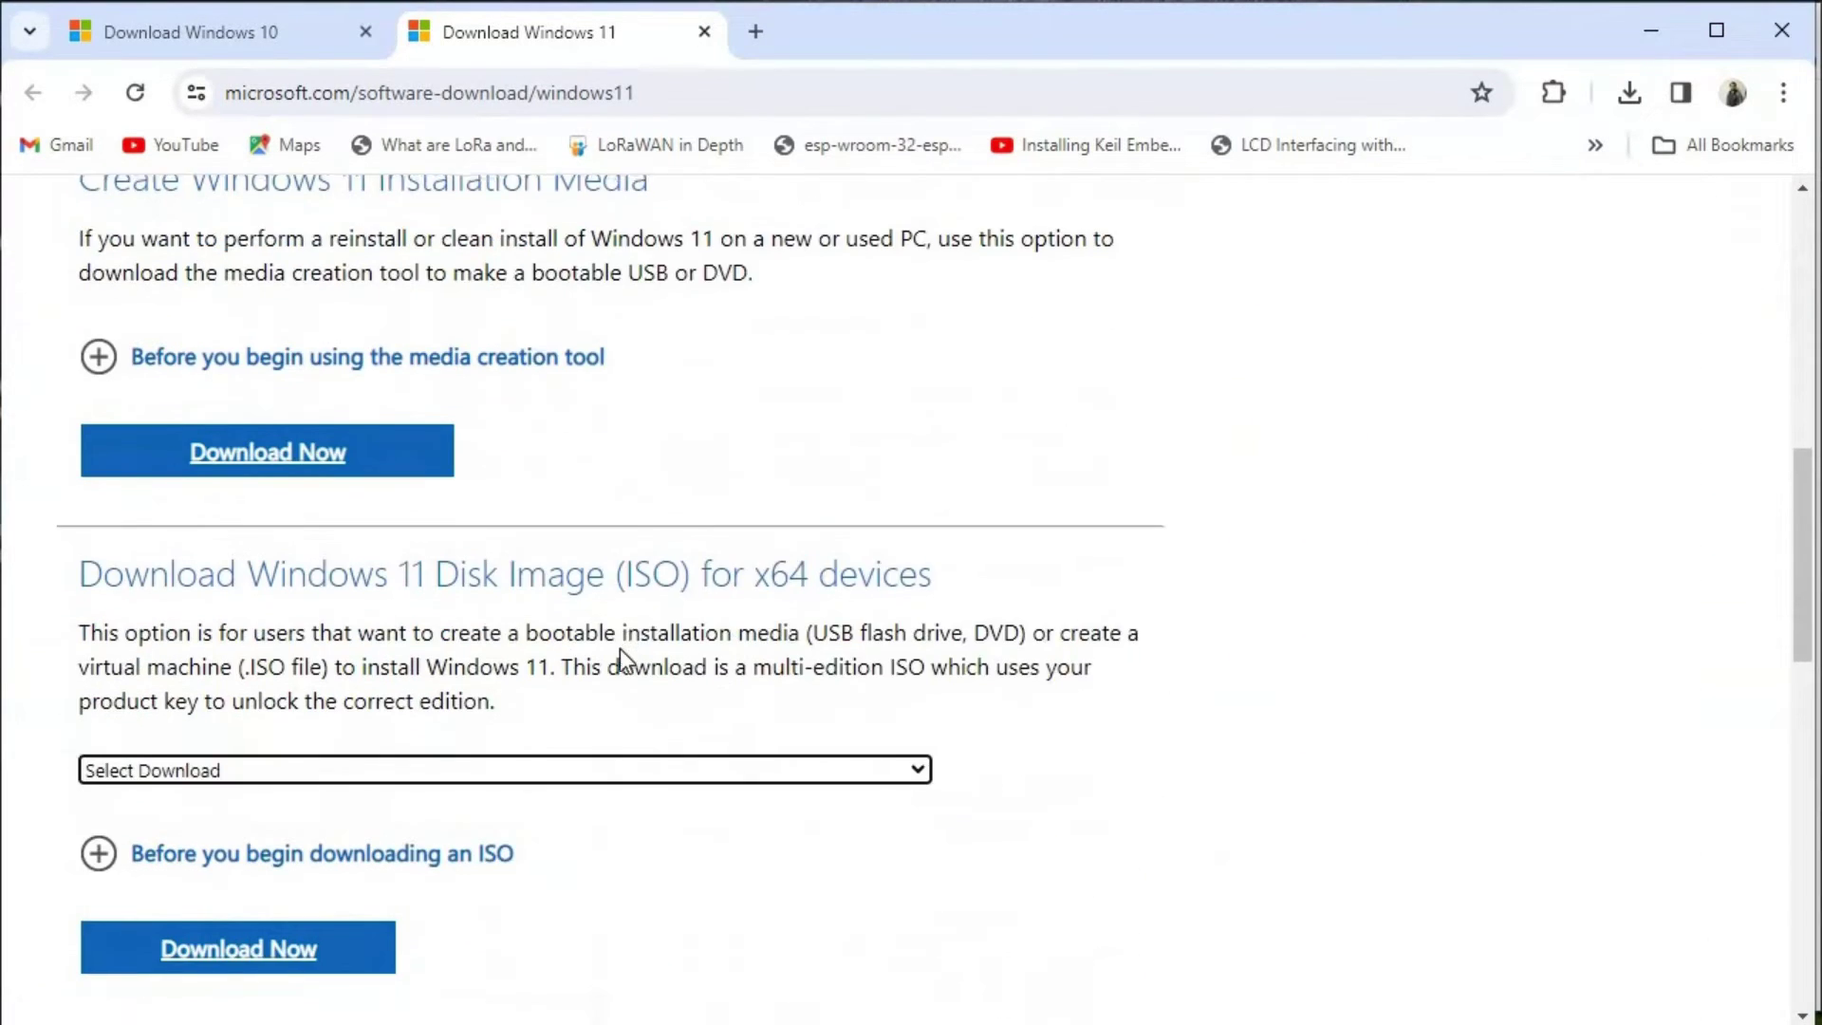
scroll(618, 647, "down", 1)
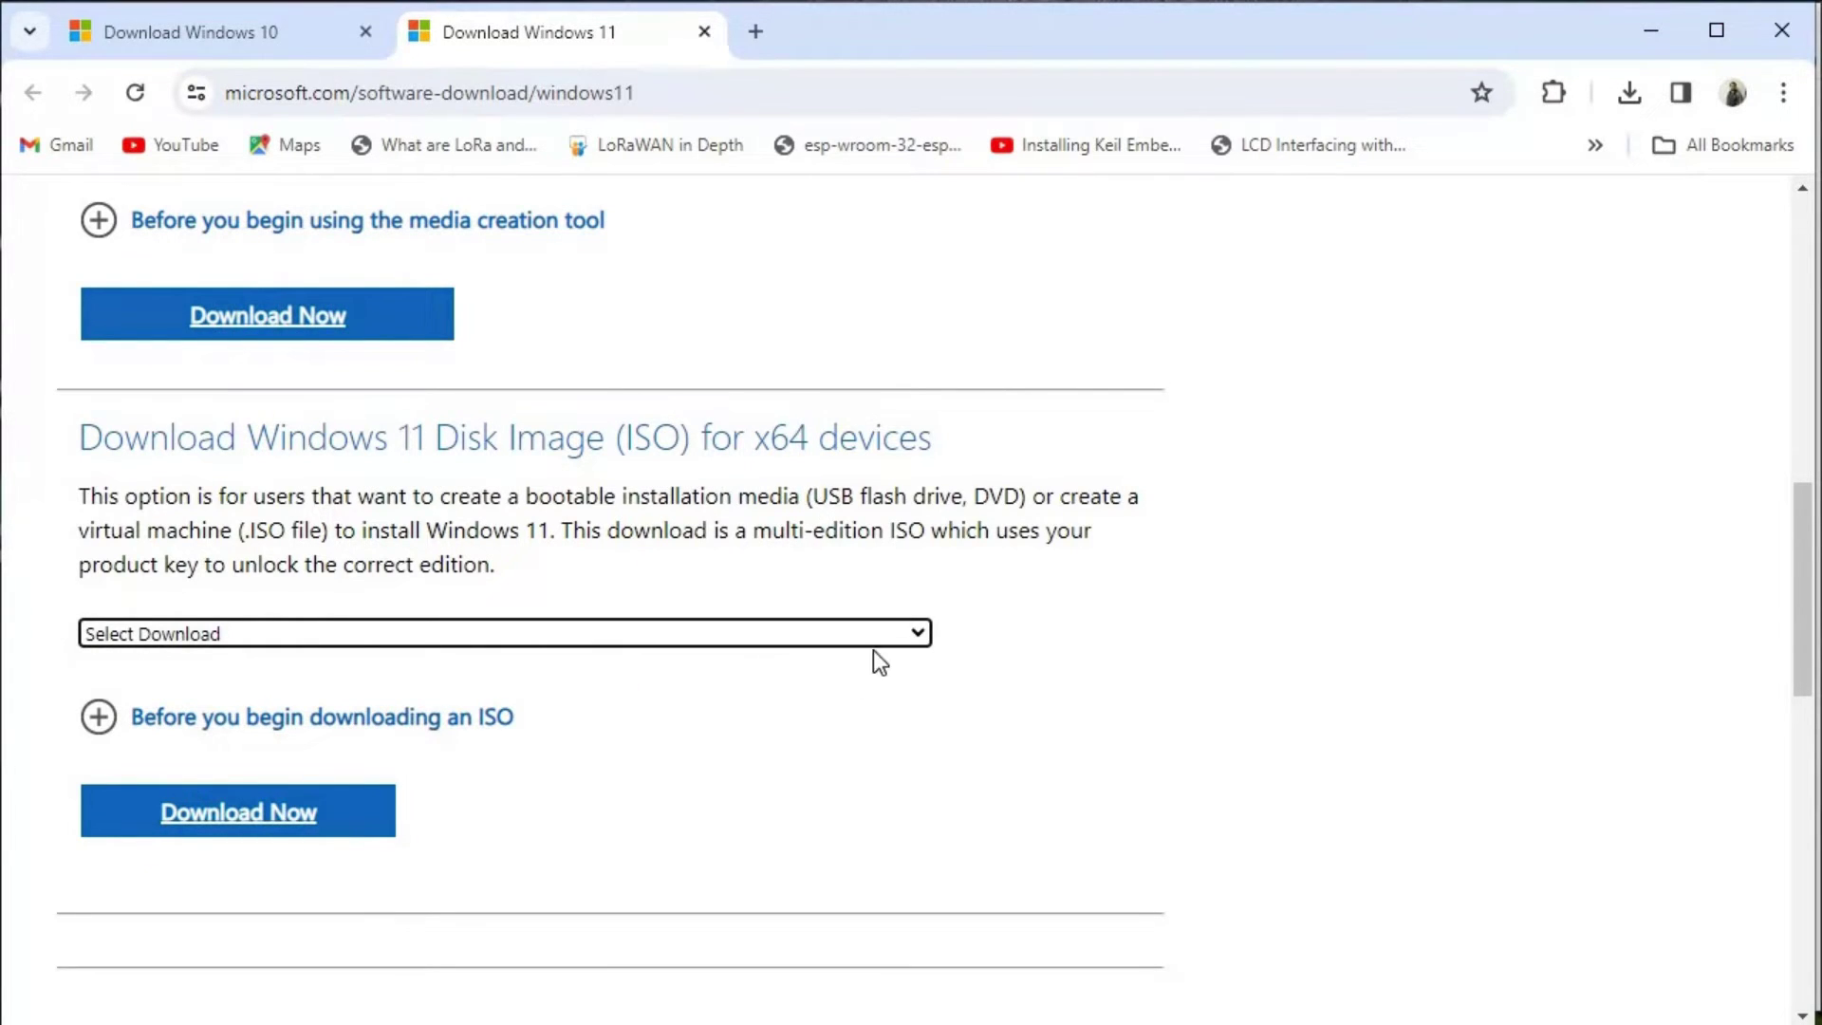
left_click(915, 634)
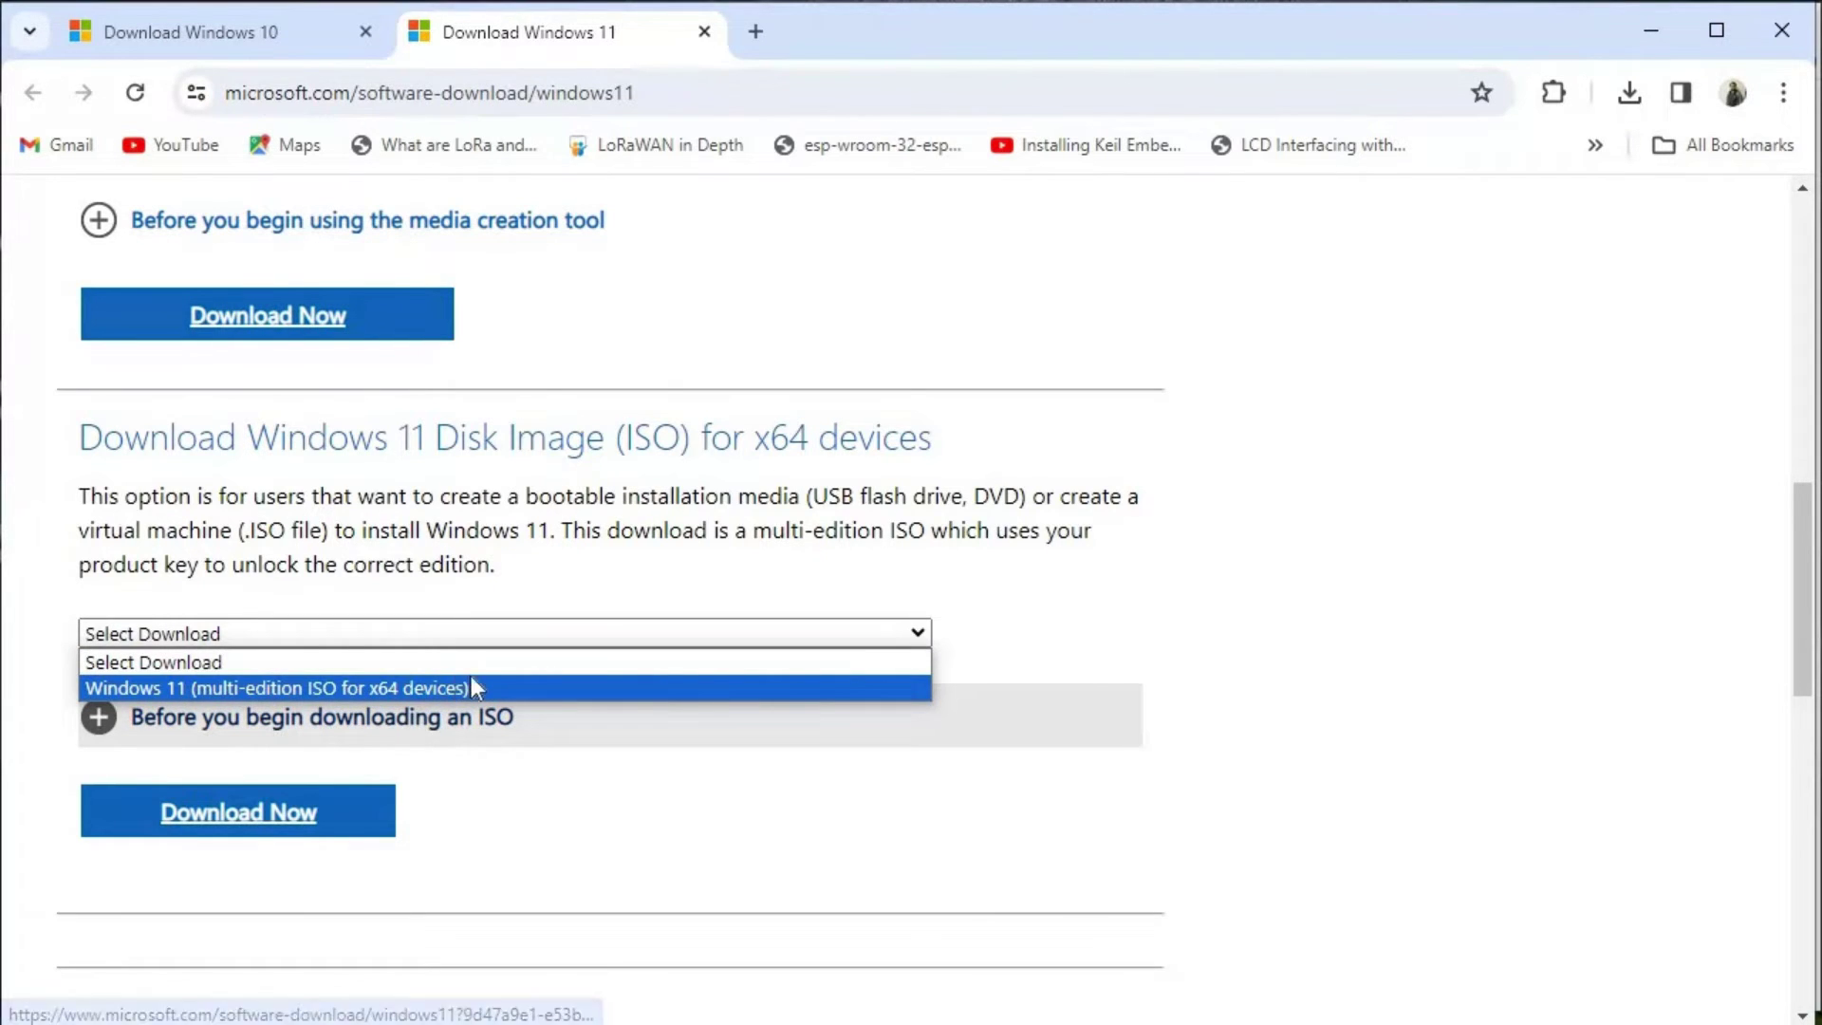
left_click(529, 688)
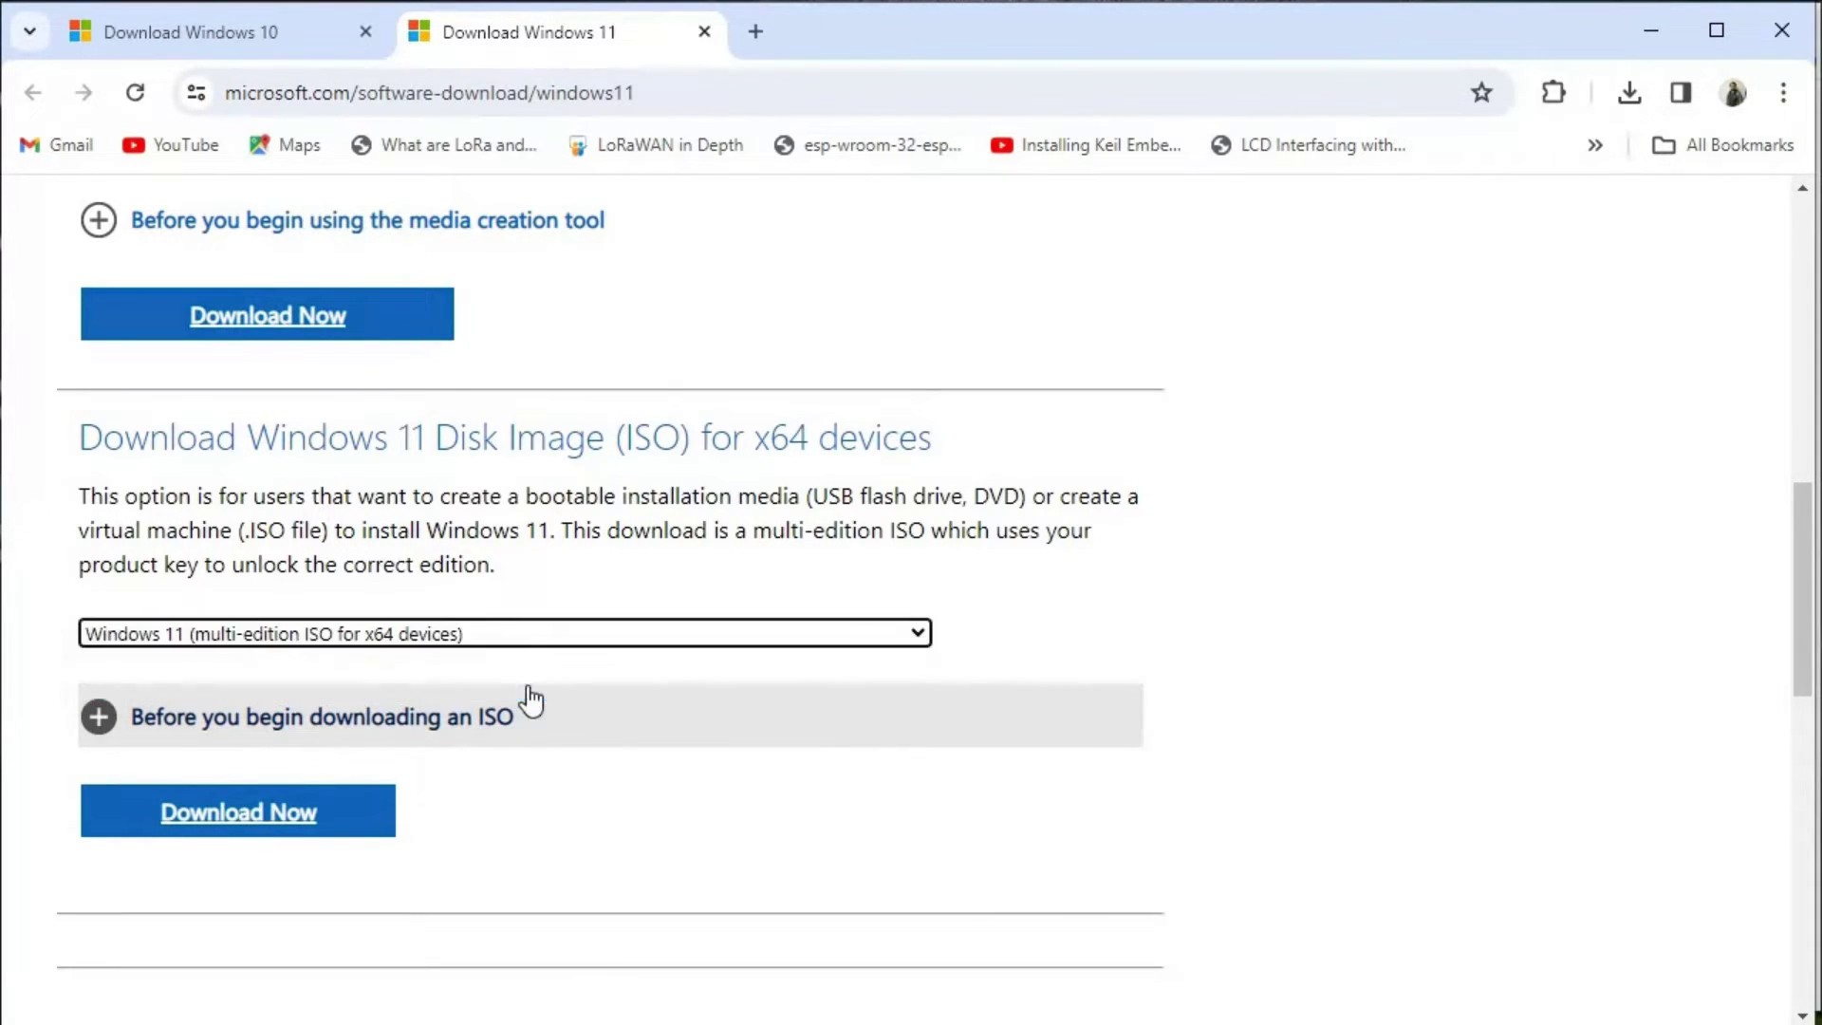
left_click(298, 827)
left_click(269, 822)
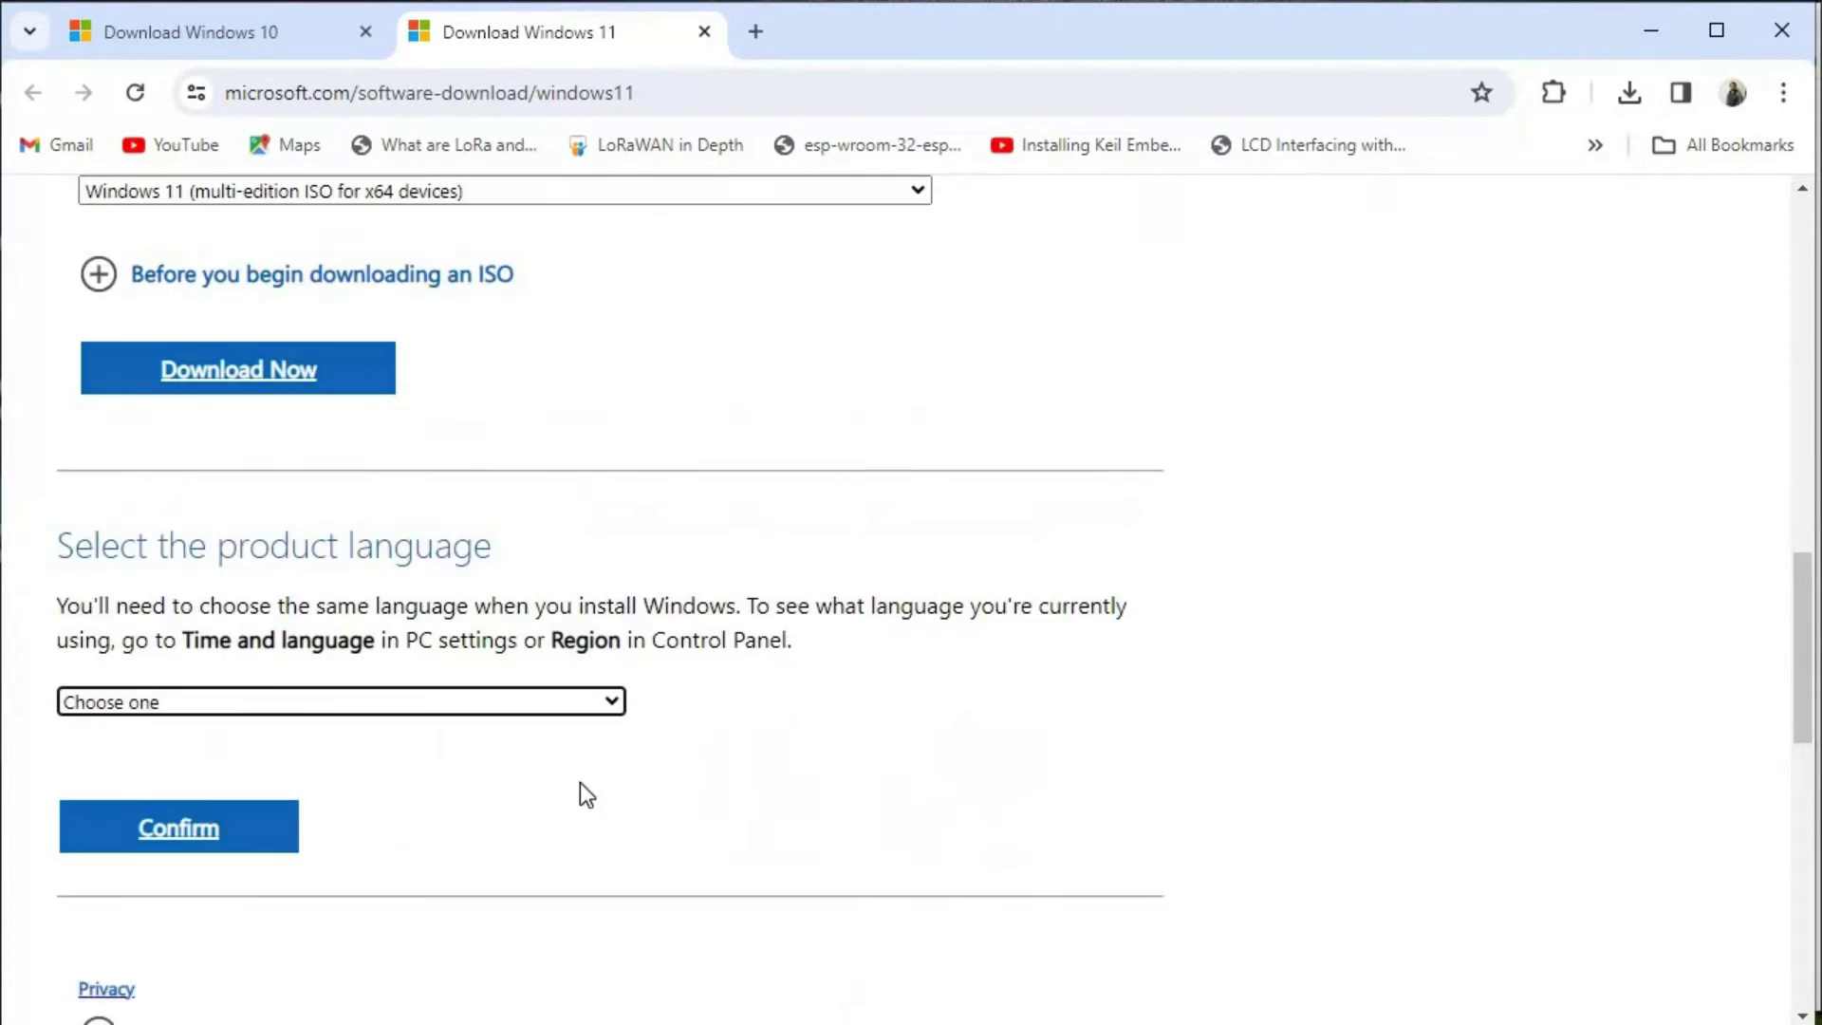
- Choose English (United States) as the product language and confirm it
scroll(665, 744, "down", 2)
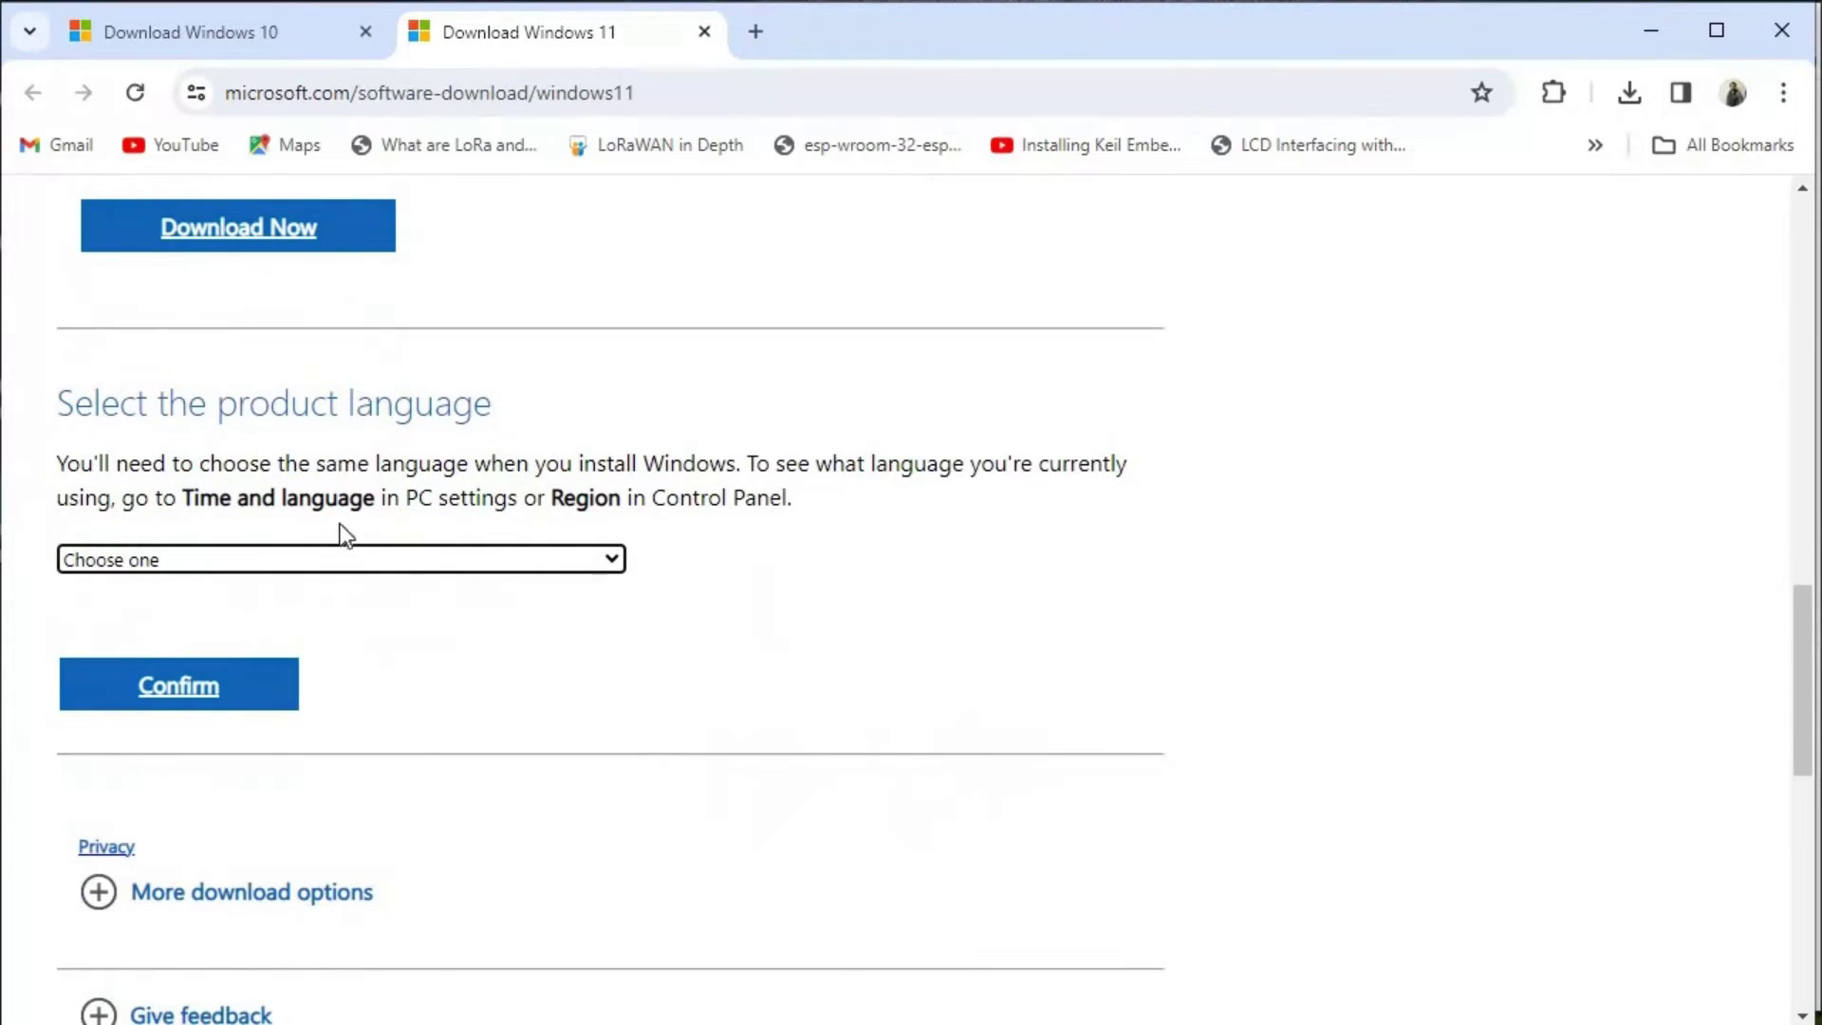
left_click(601, 560)
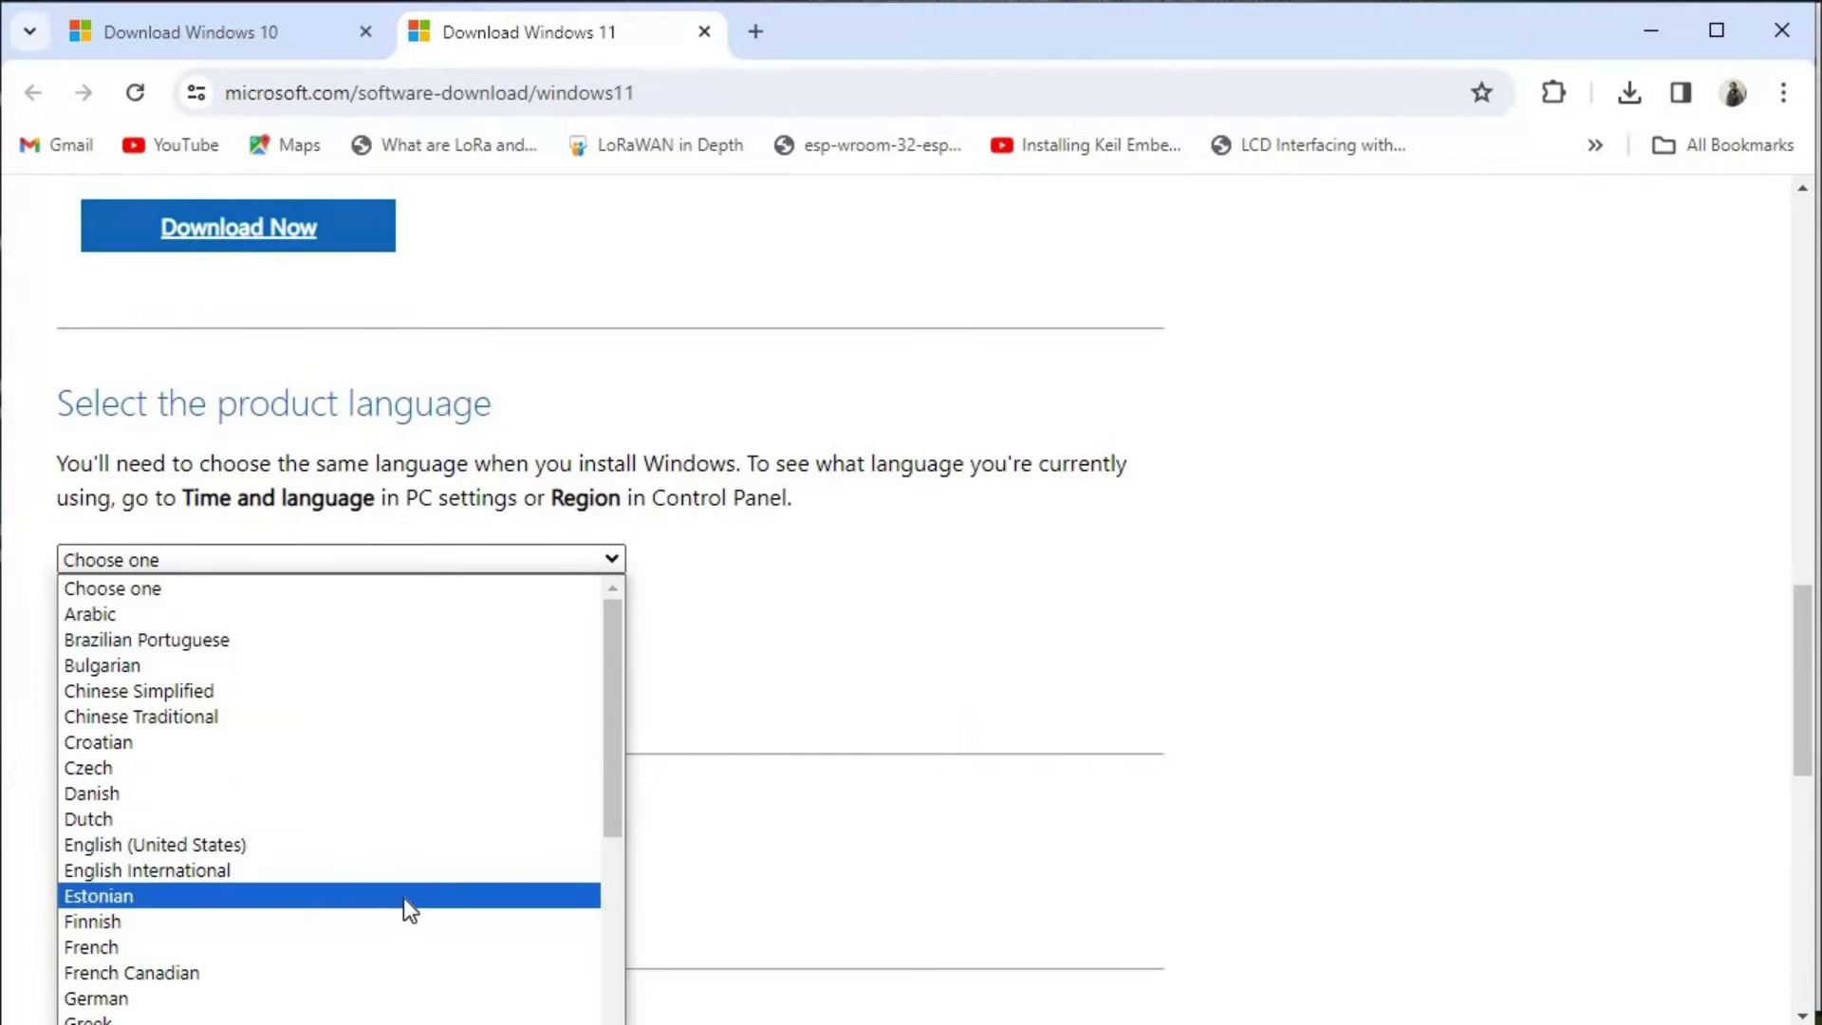
key("Up")
key("Up")
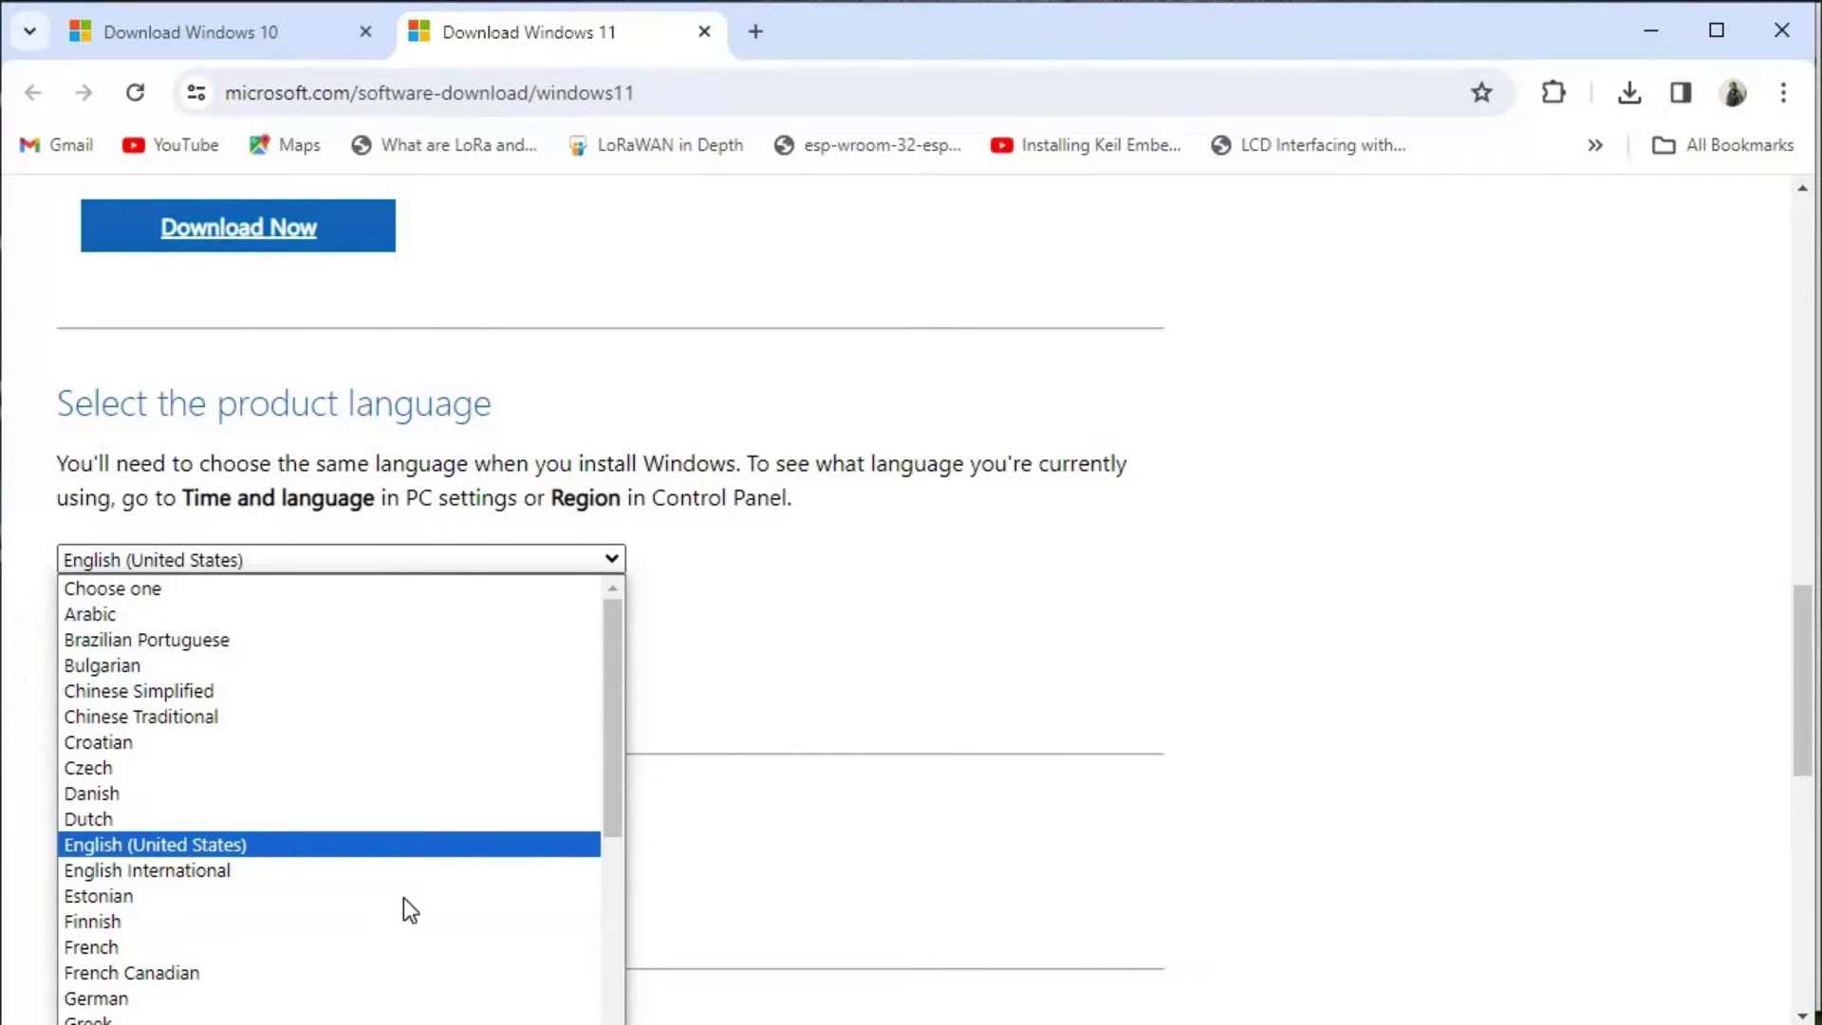
left_click(230, 846)
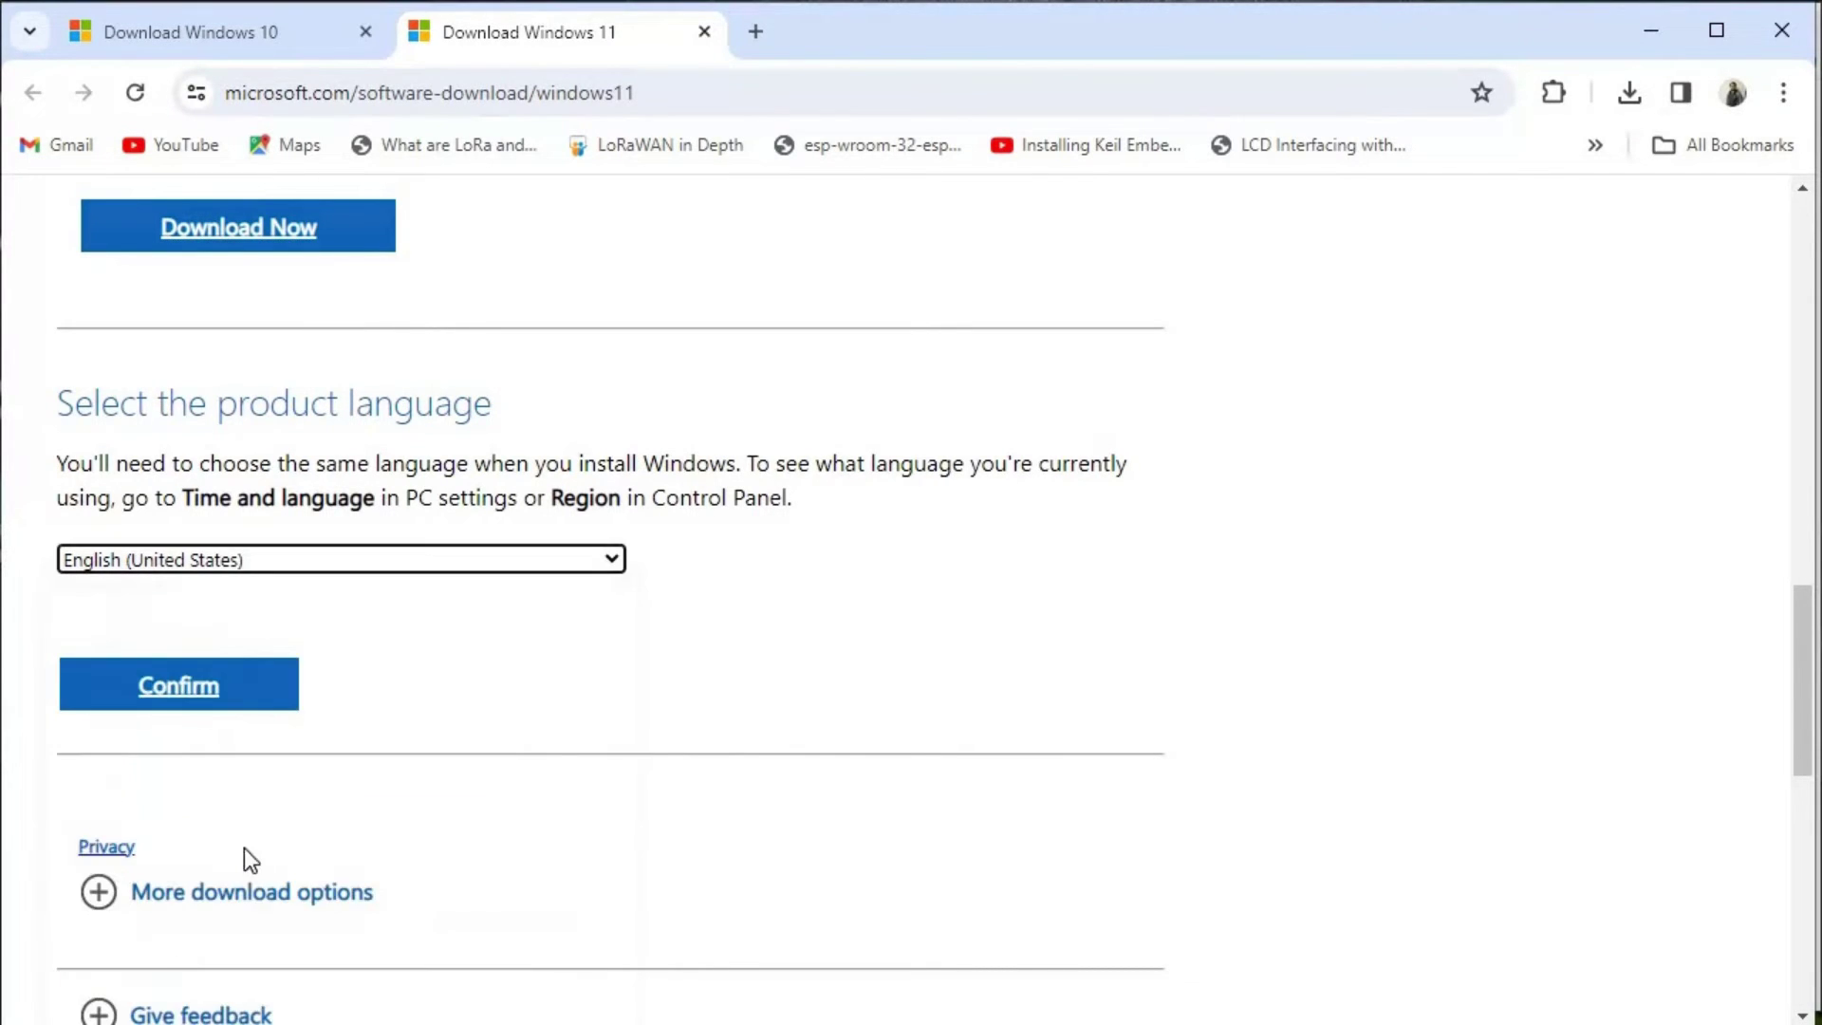
left_click(186, 683)
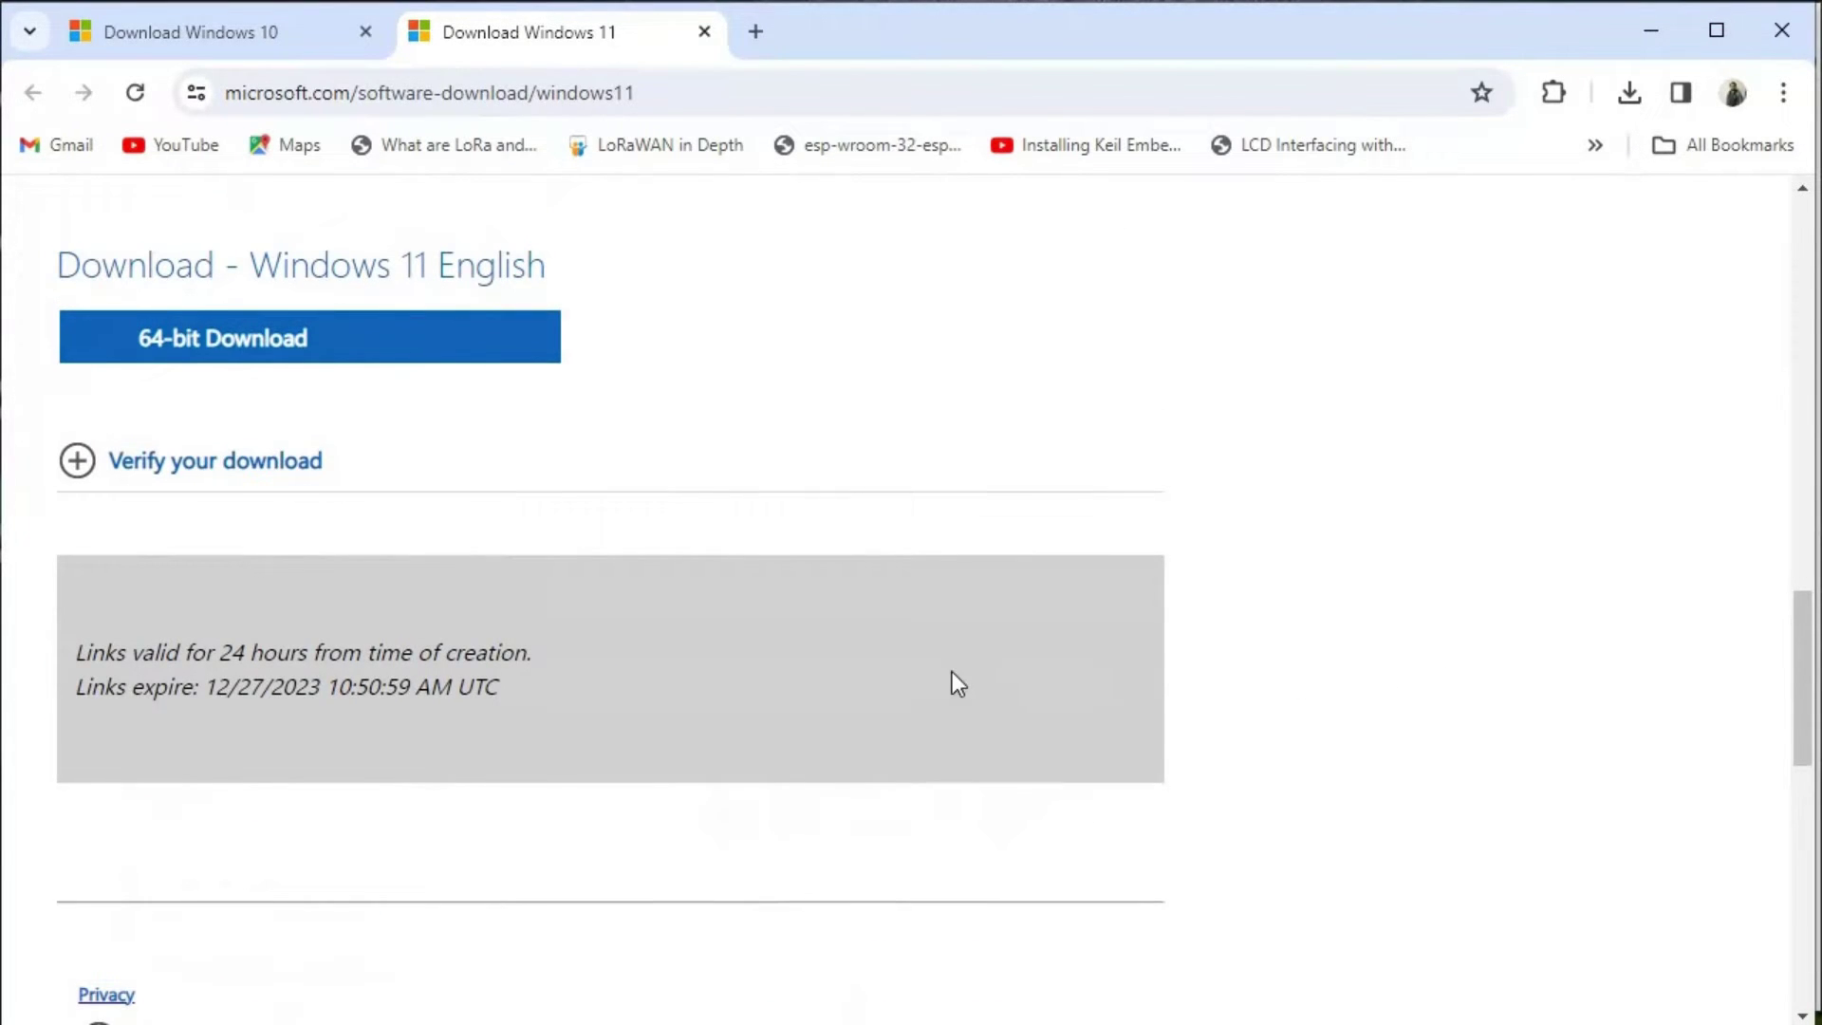
- Start the Windows 11 English 64-bit ISO download and view its progress in Chrome's downloads
scroll(953, 683, "up", 4)
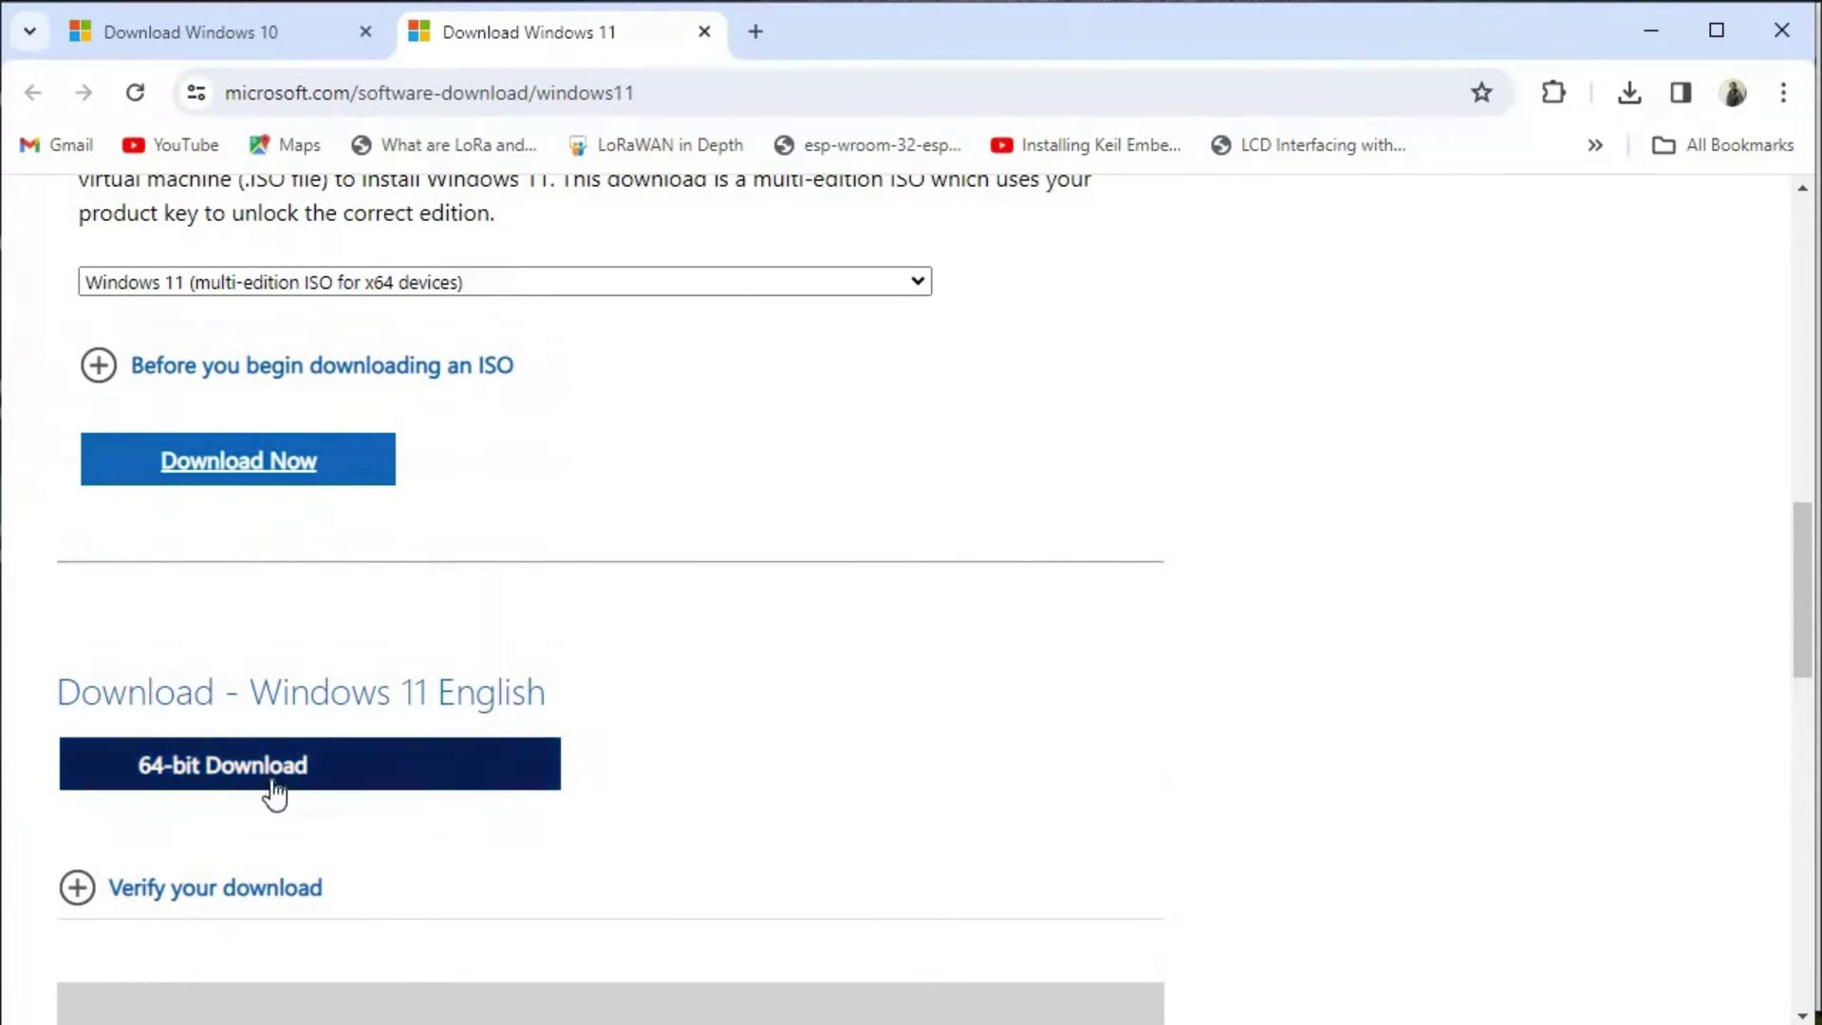
left_click(339, 765)
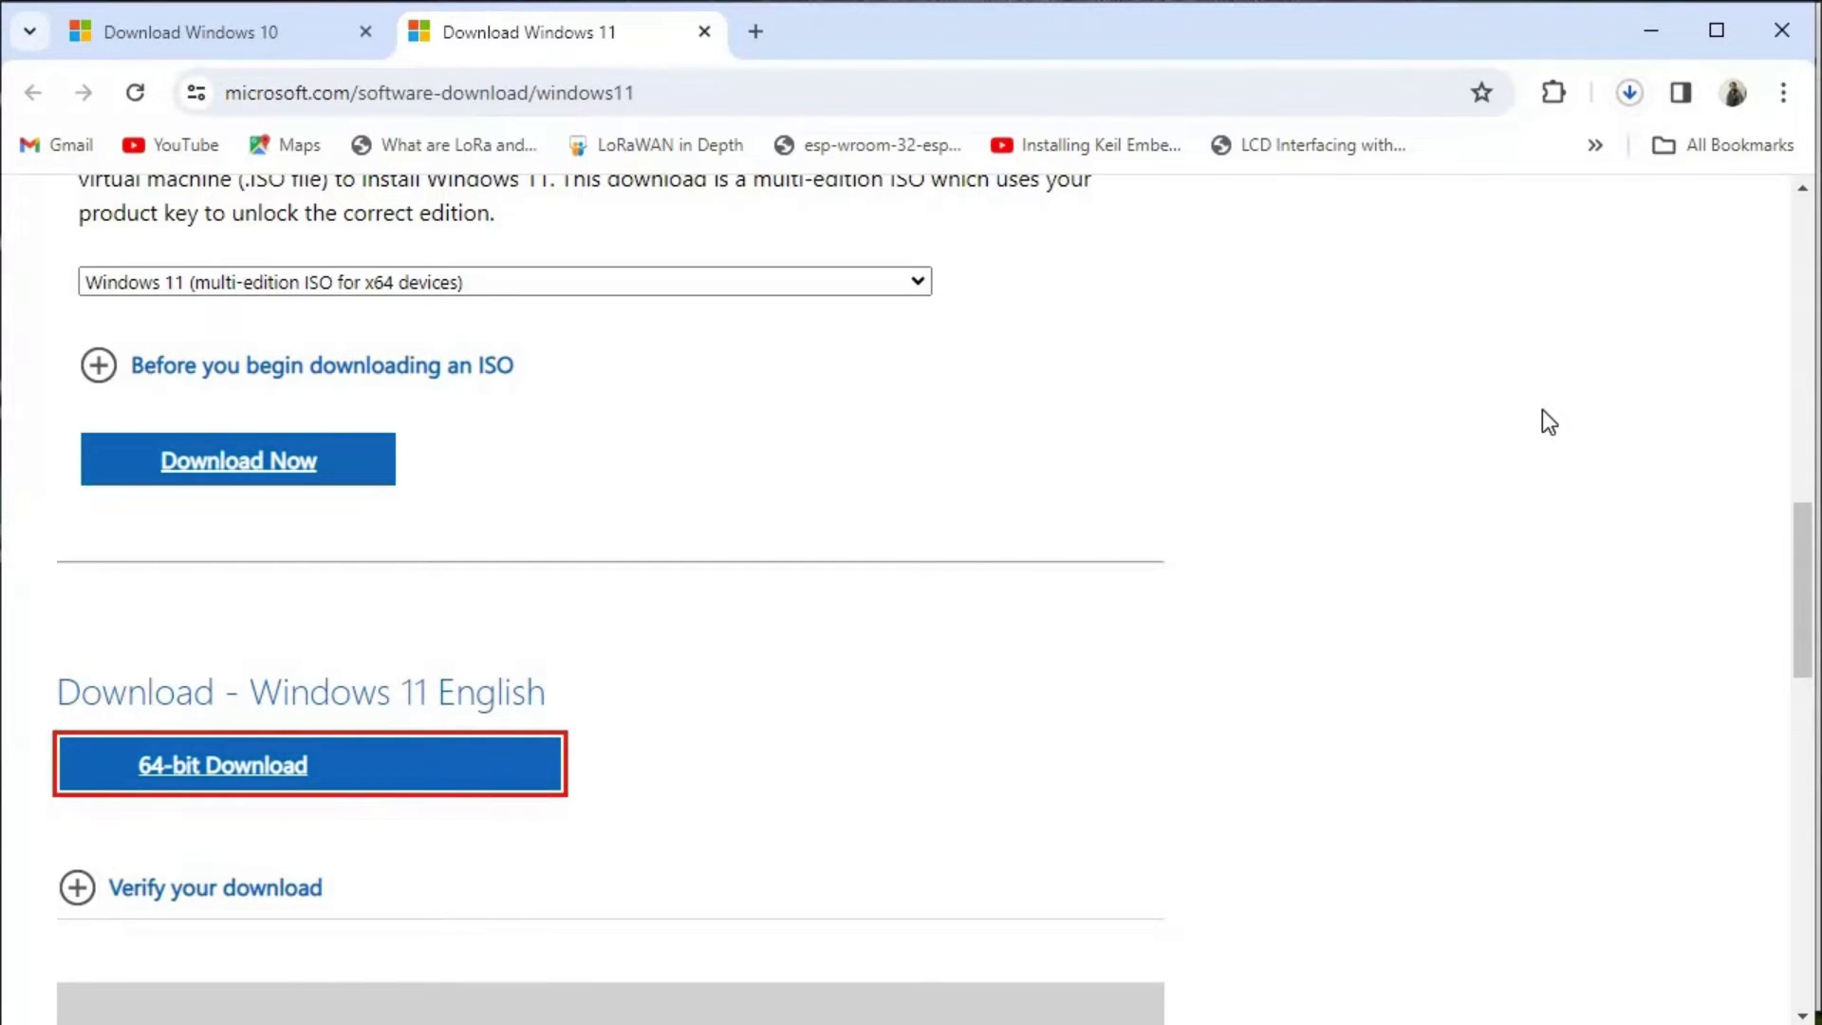
left_click(1629, 94)
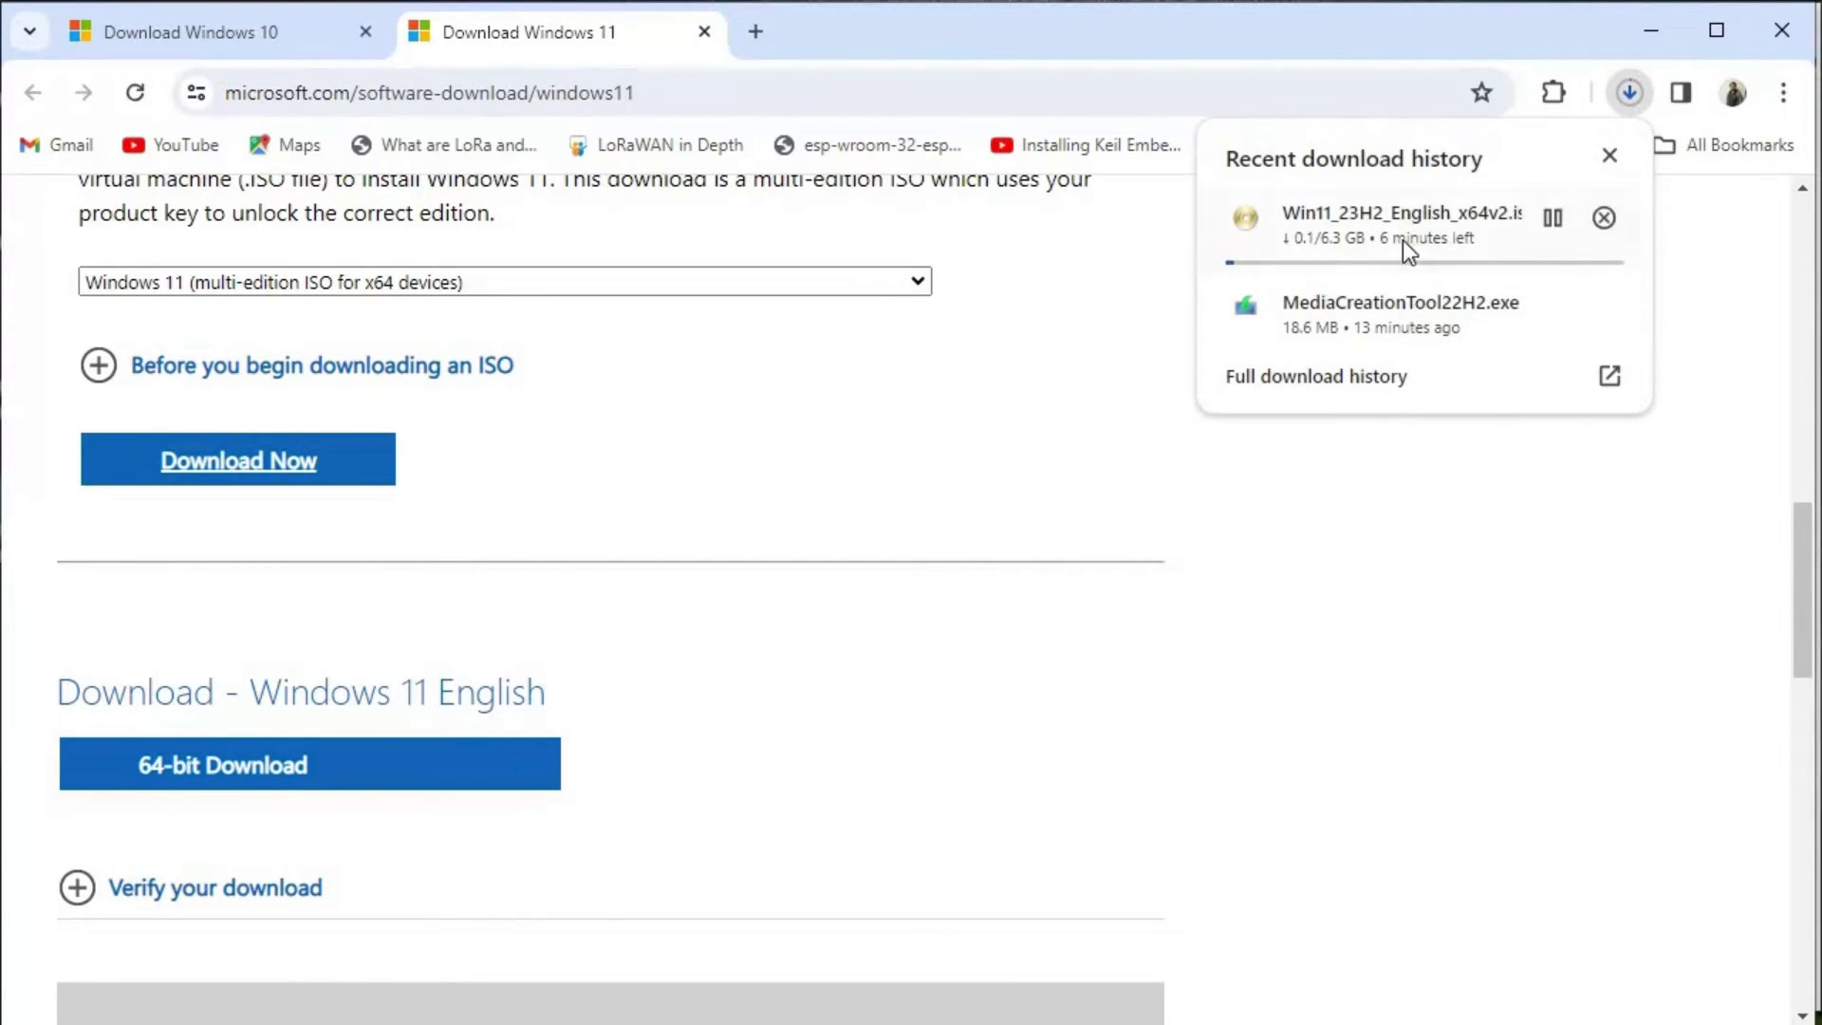